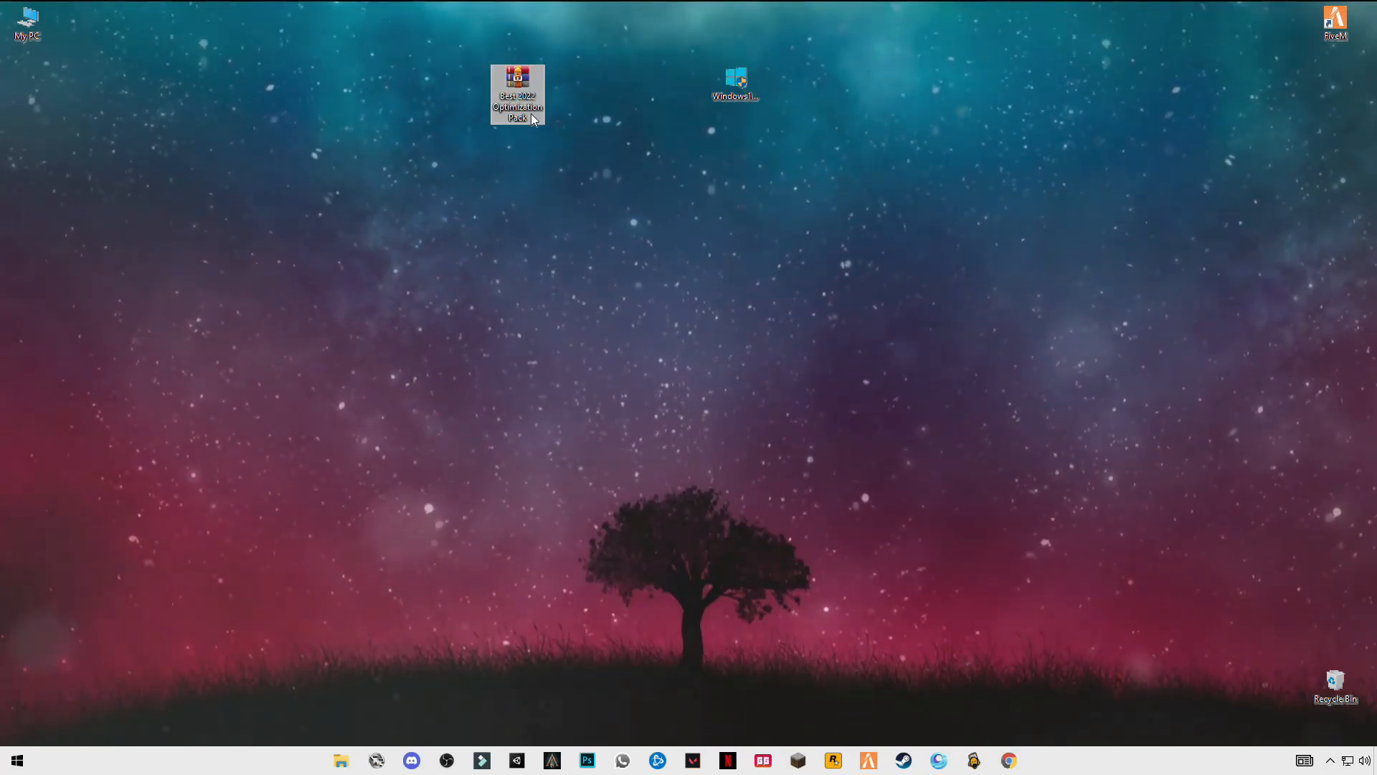
- Extract the optimization pack archive on the desktop and enter the extracted folder
right_click(515, 103)
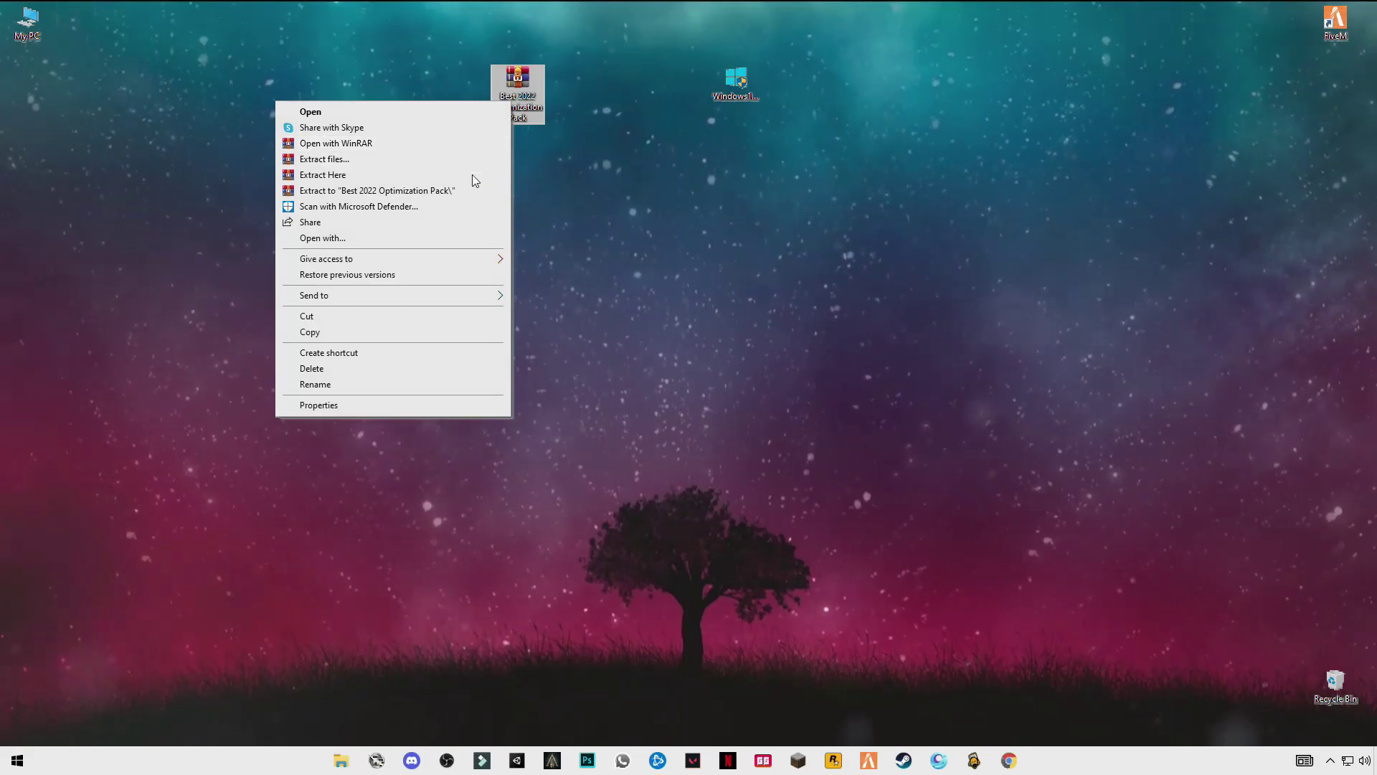
left_click(341, 180)
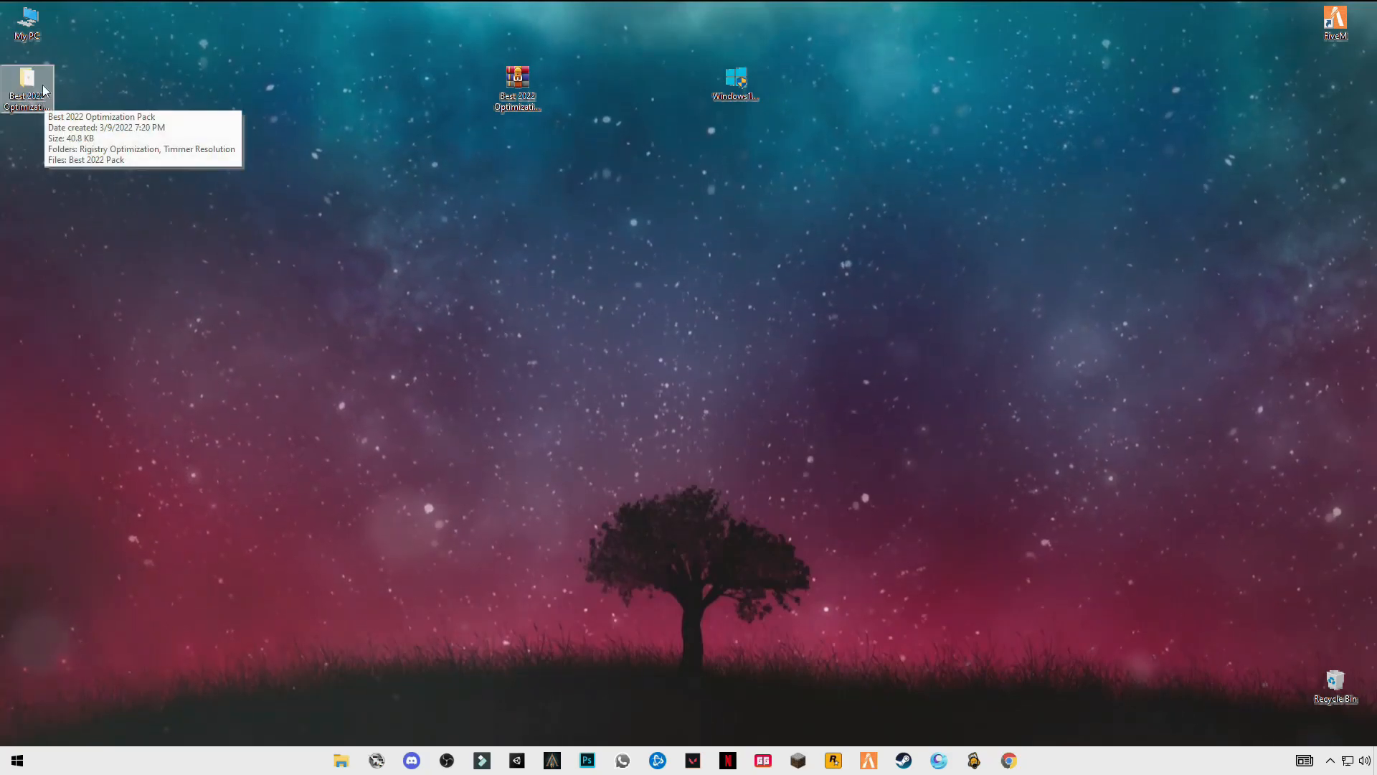
double_click(25, 86)
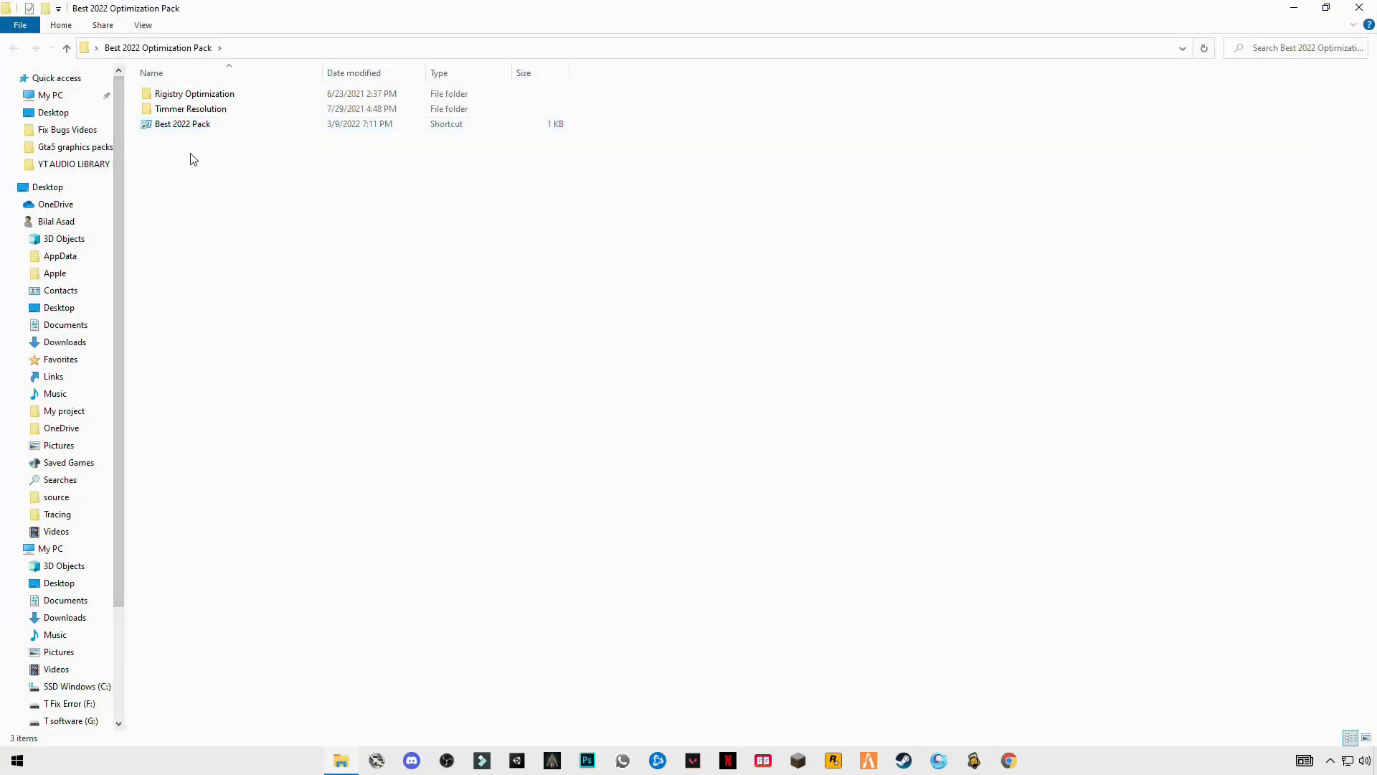
- Merge the CPU Speed Boost registry file, confirming UAC and Registry Editor prompts
double_click(191, 97)
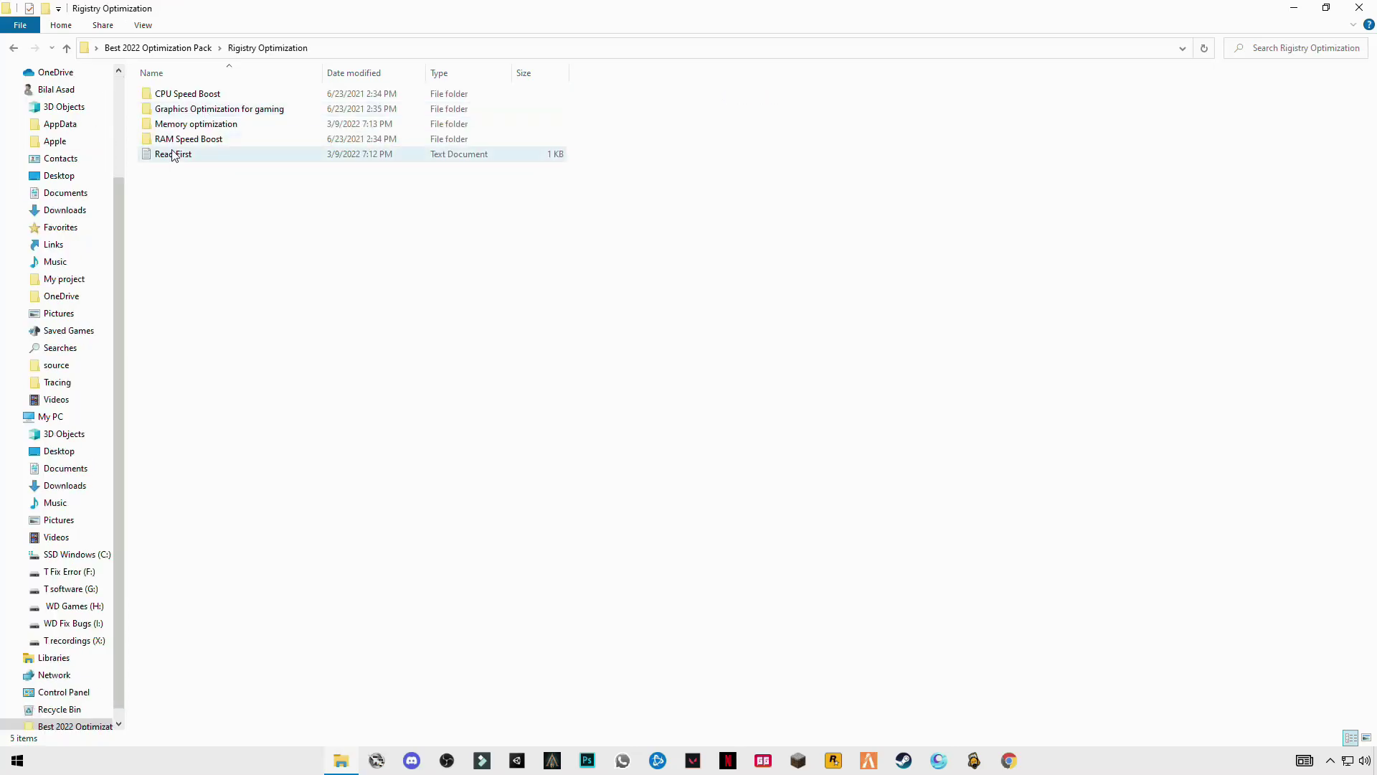
double_click(180, 98)
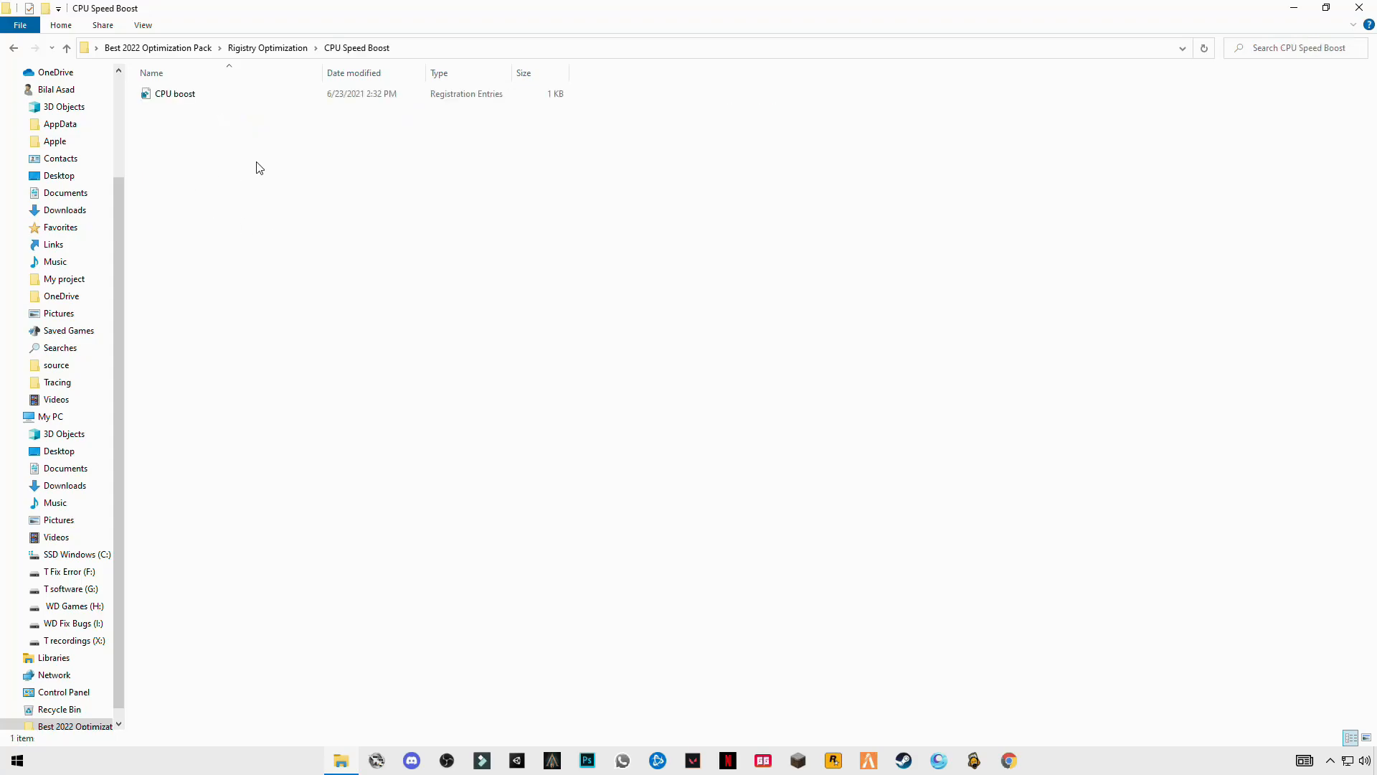
double_click(172, 96)
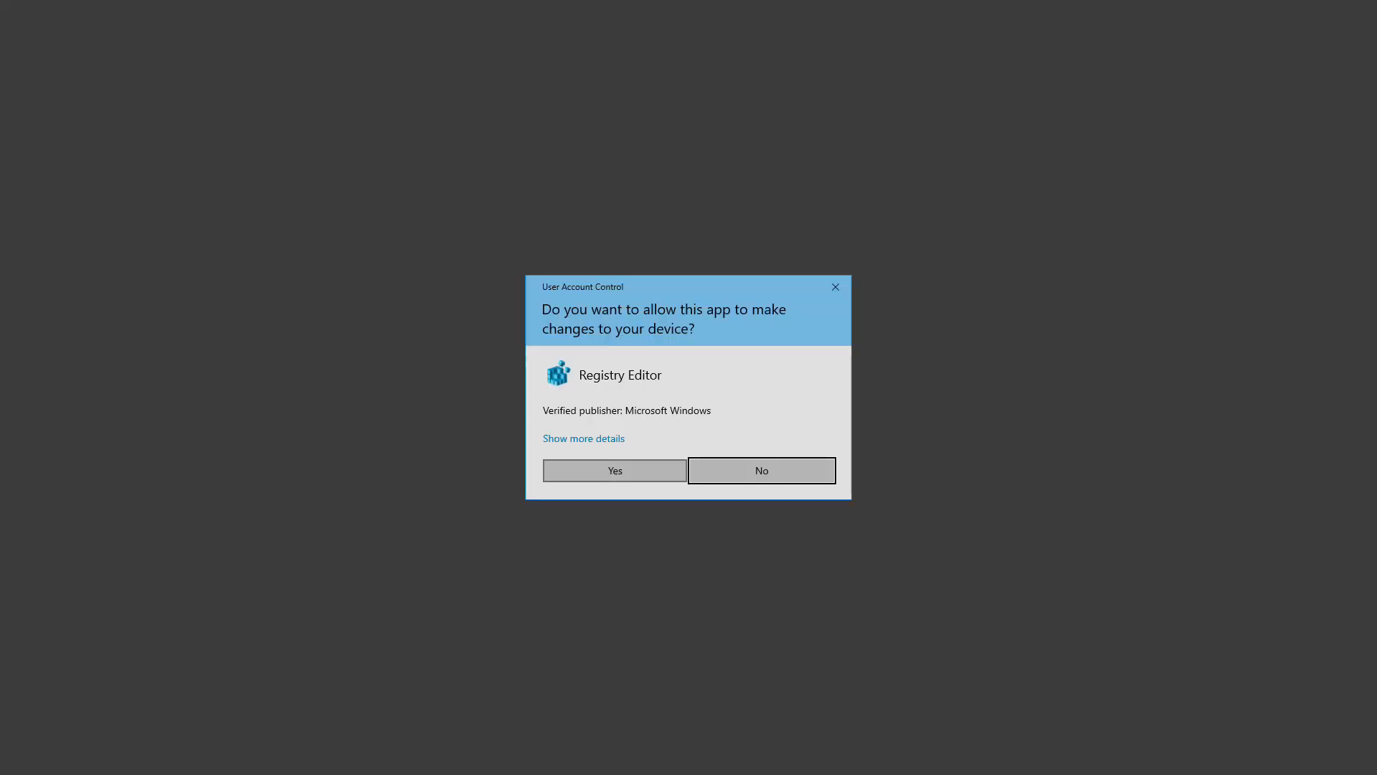
left_click(617, 470)
left_click(815, 402)
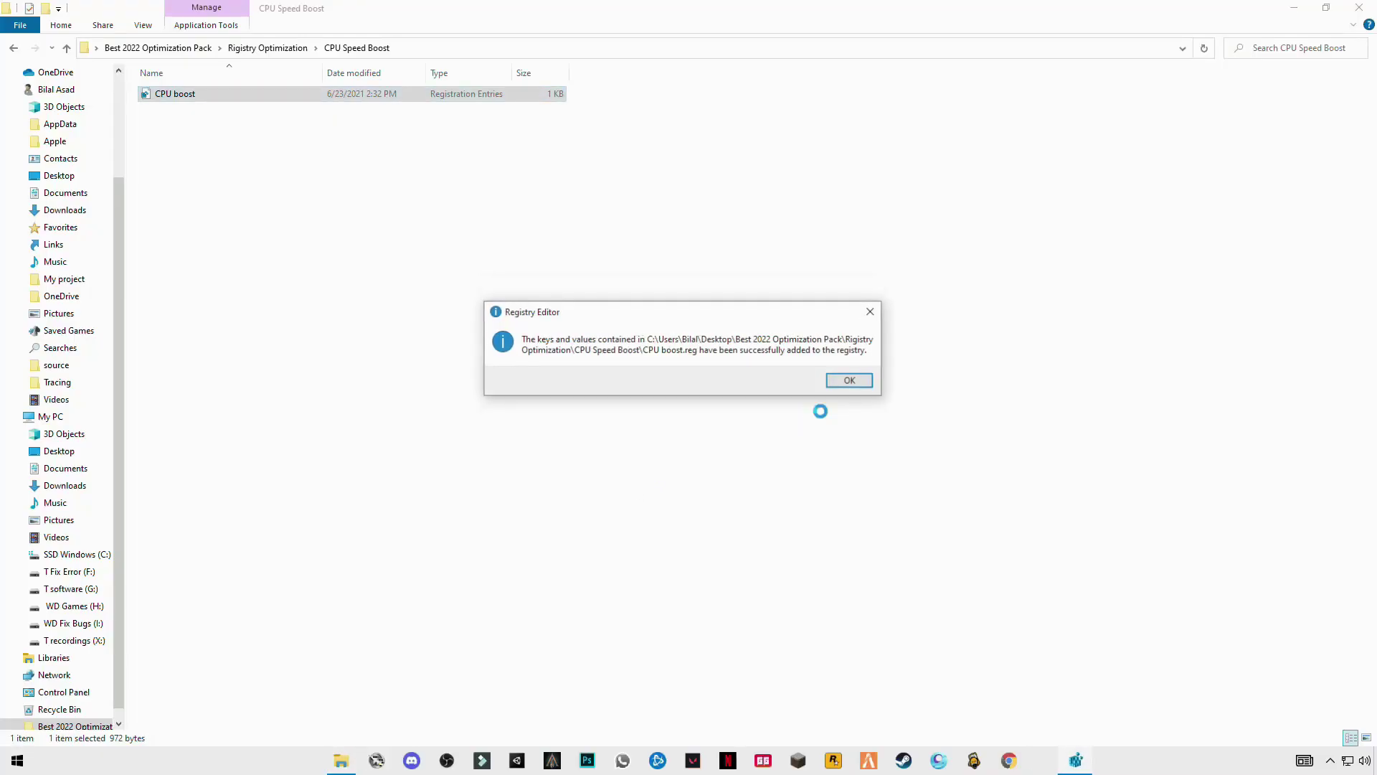
left_click(850, 382)
left_click(13, 48)
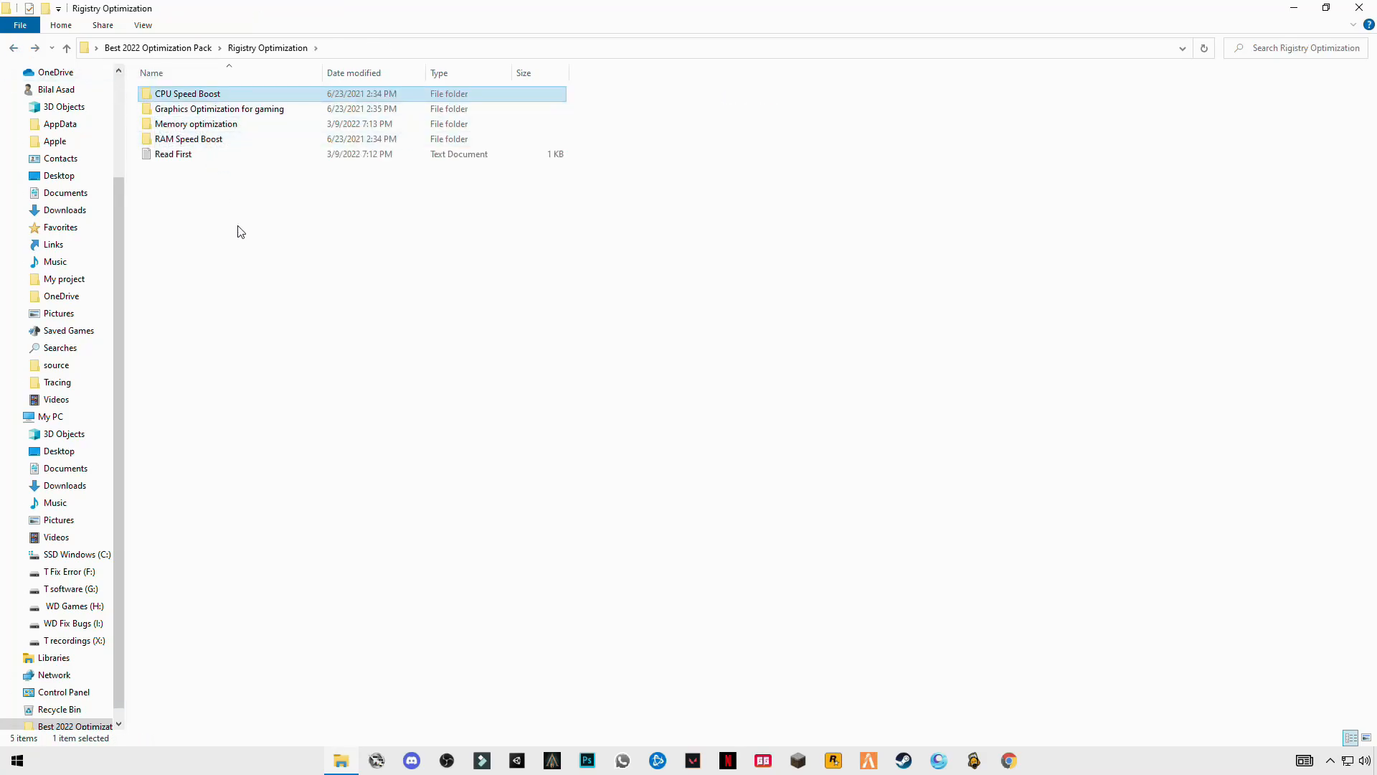
- Merge the Graphics Optimization for gaming registry file the same way
double_click(204, 108)
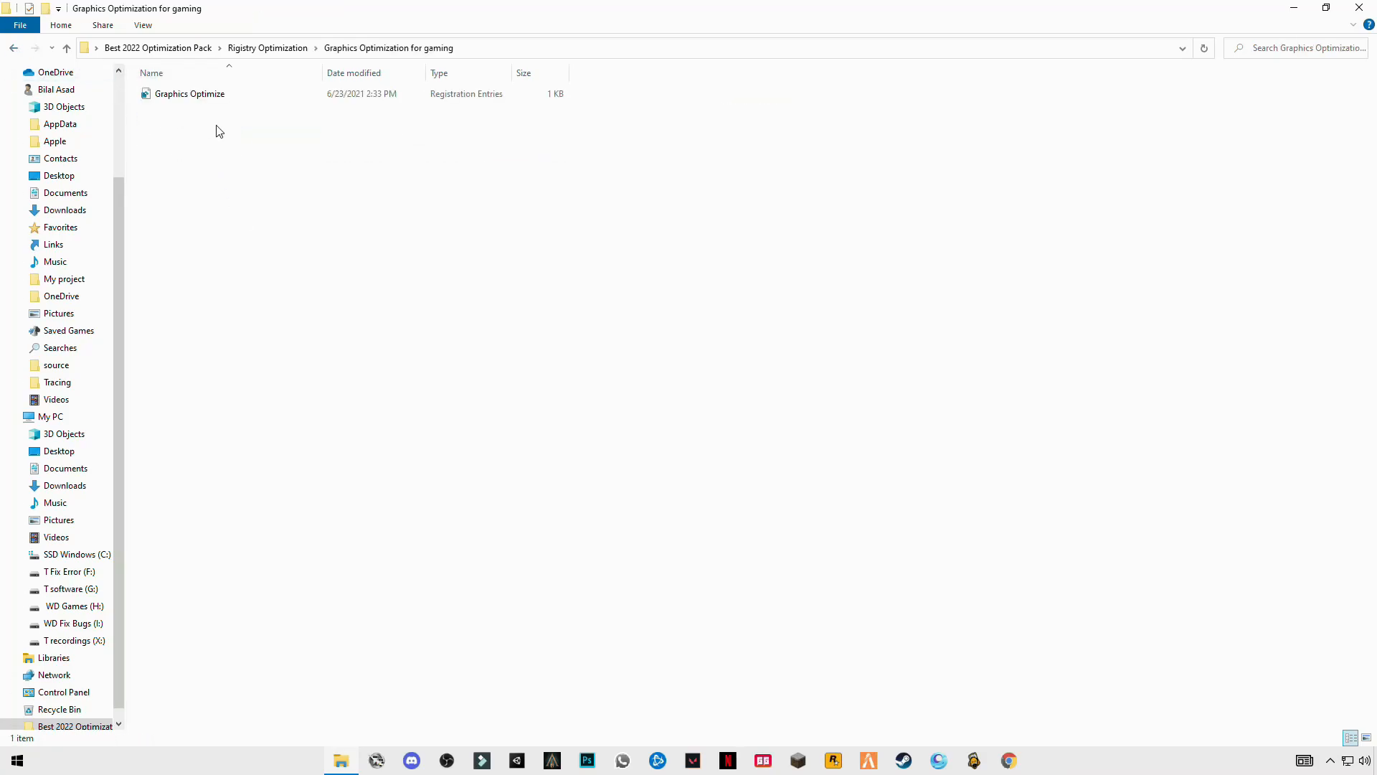
double_click(191, 97)
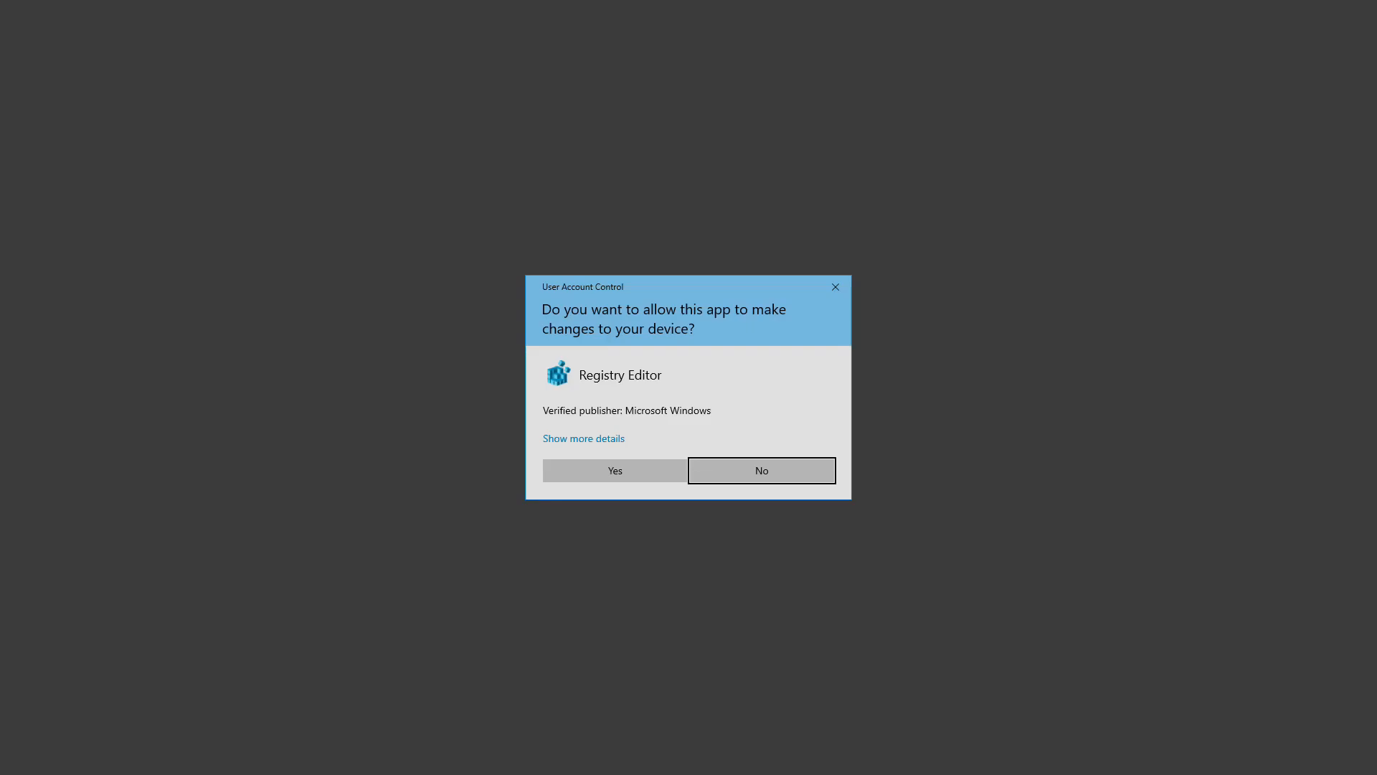
left_click(614, 470)
left_click(797, 398)
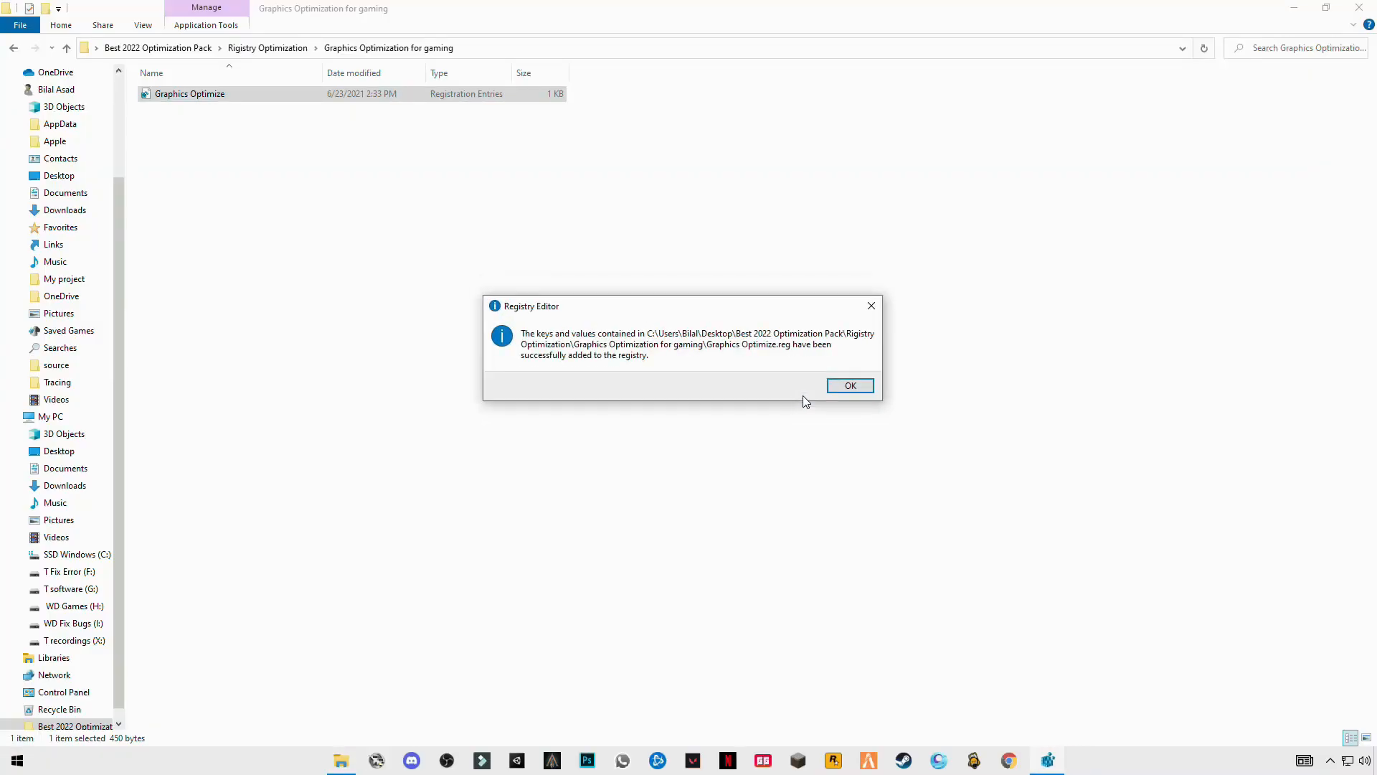
left_click(856, 385)
left_click(22, 49)
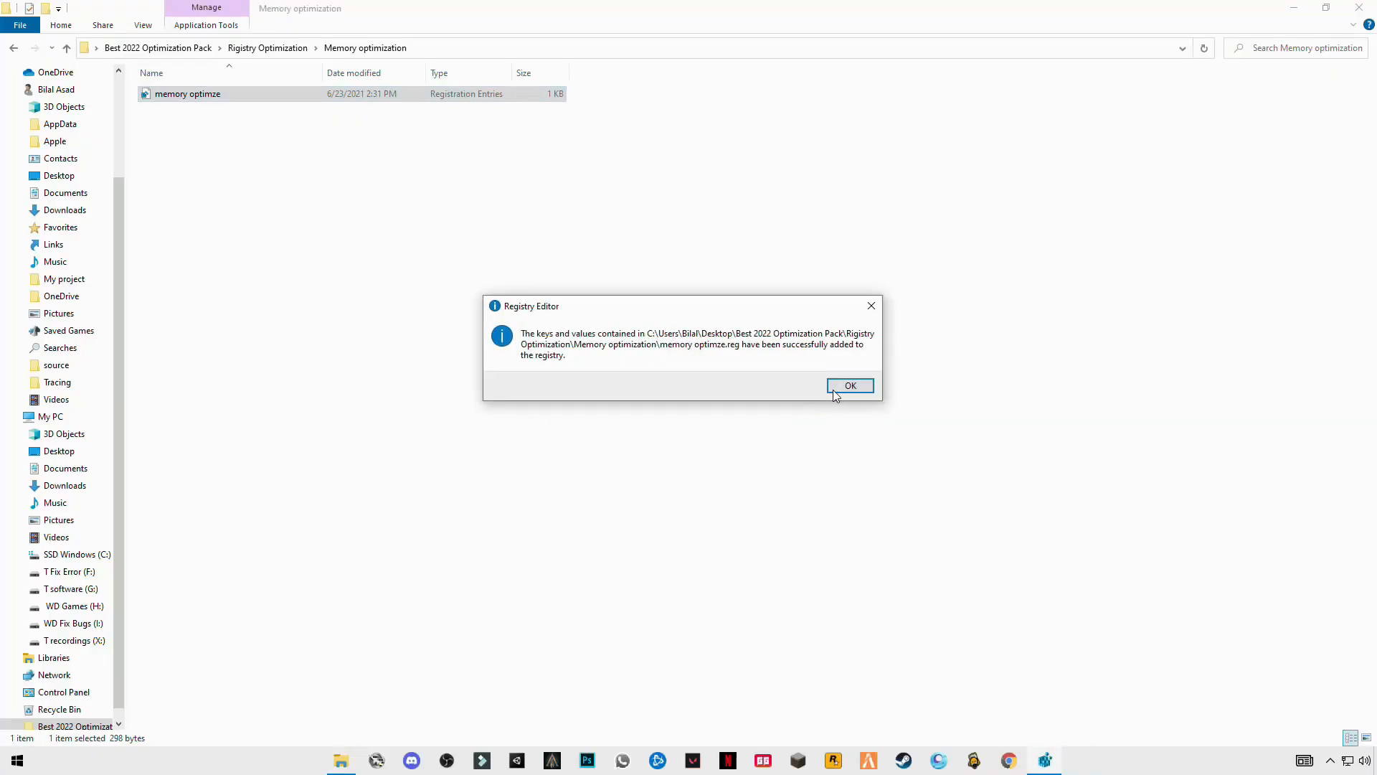
- Finish merging the memory optimization and RAM boost registry files and return to the folder
left_click(850, 385)
left_click(13, 48)
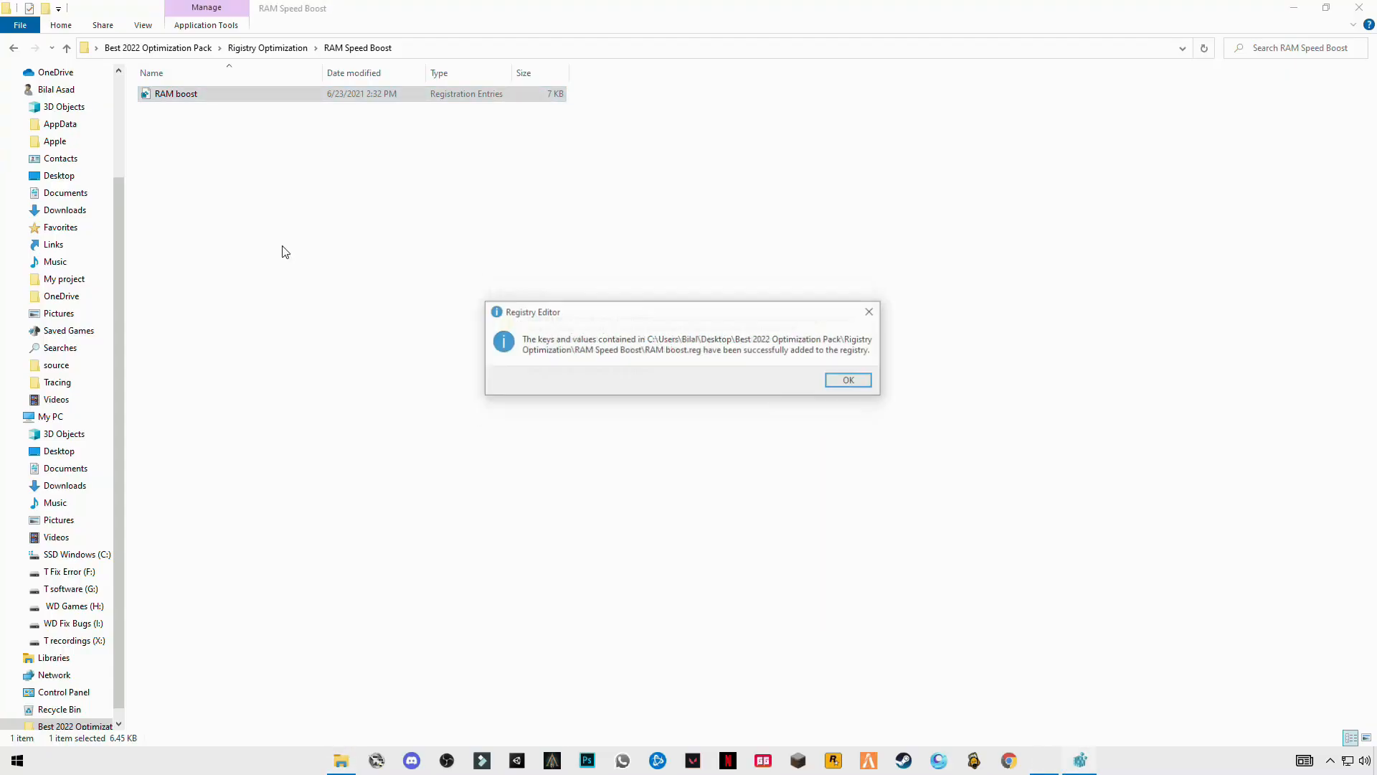
left_click(853, 382)
left_click(13, 50)
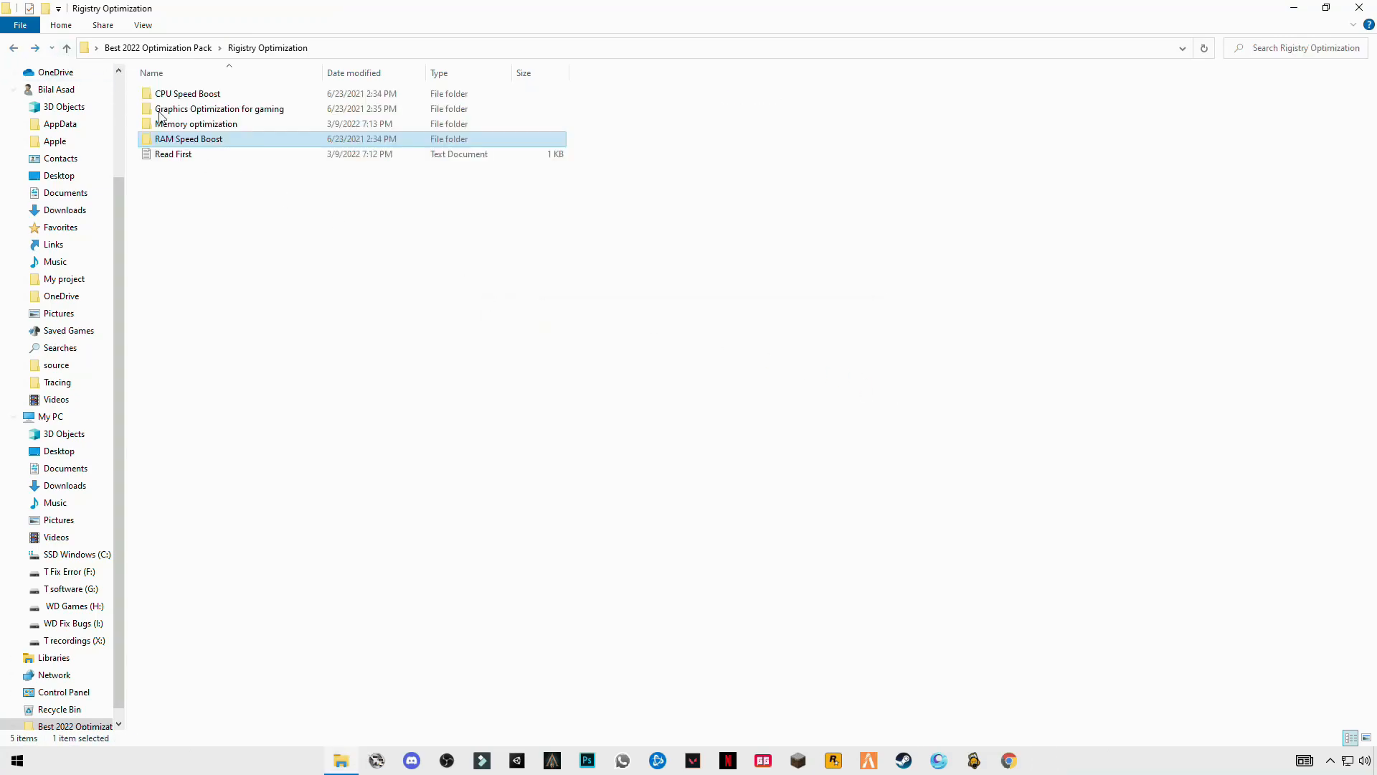
- Go to the Timmer Resolution folder and view the cmd code notes in Notepad
left_click(11, 49)
left_click(230, 212)
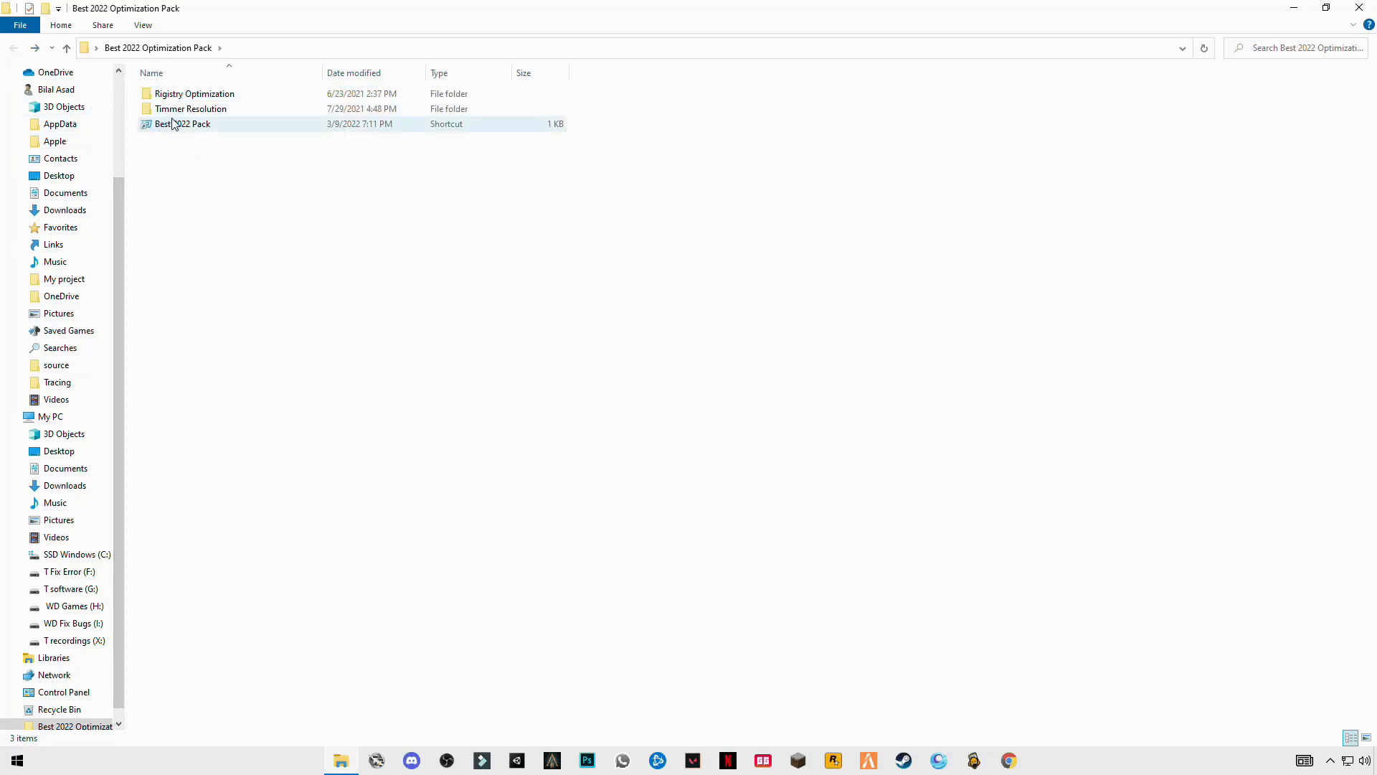
double_click(185, 111)
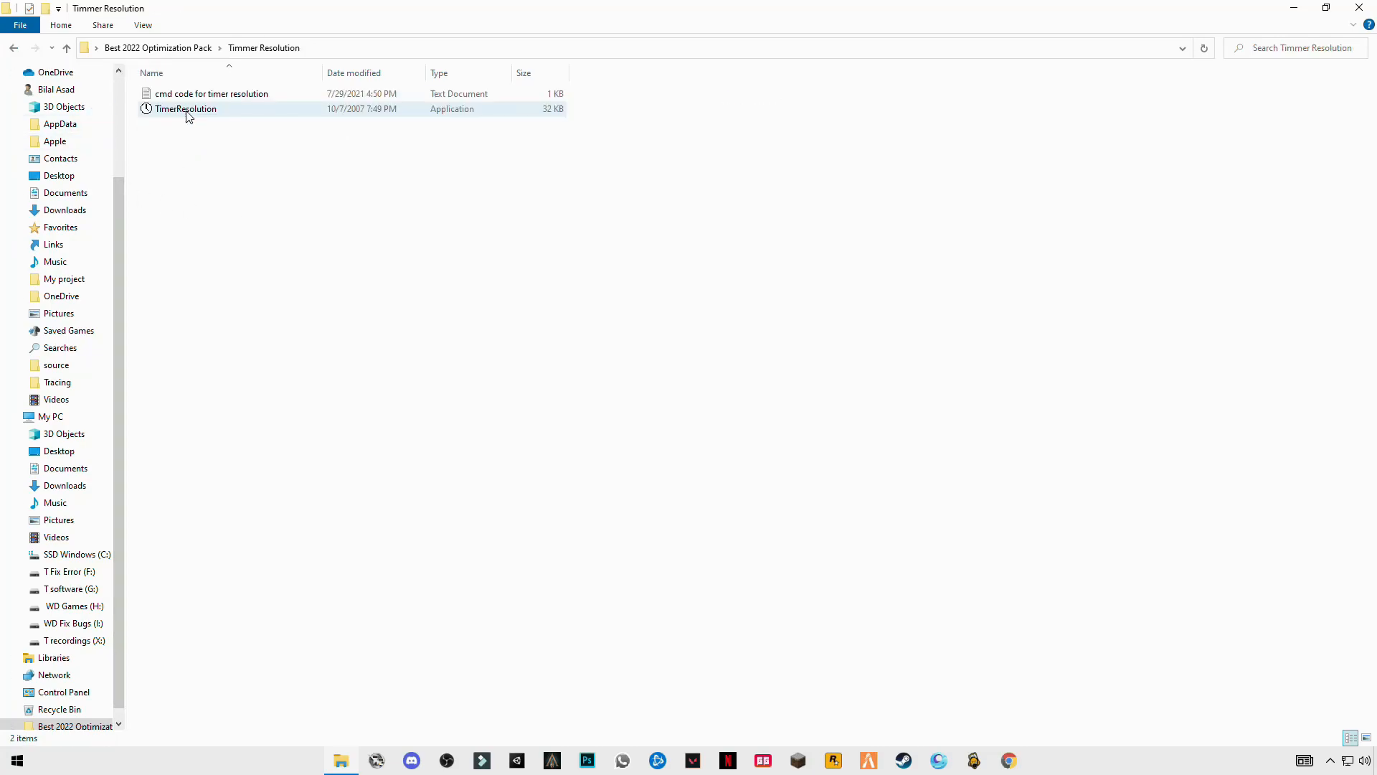
double_click(221, 96)
- Select the three bcdedit command lines in the notes ready for copying
left_click_drag(758, 320, 508, 188)
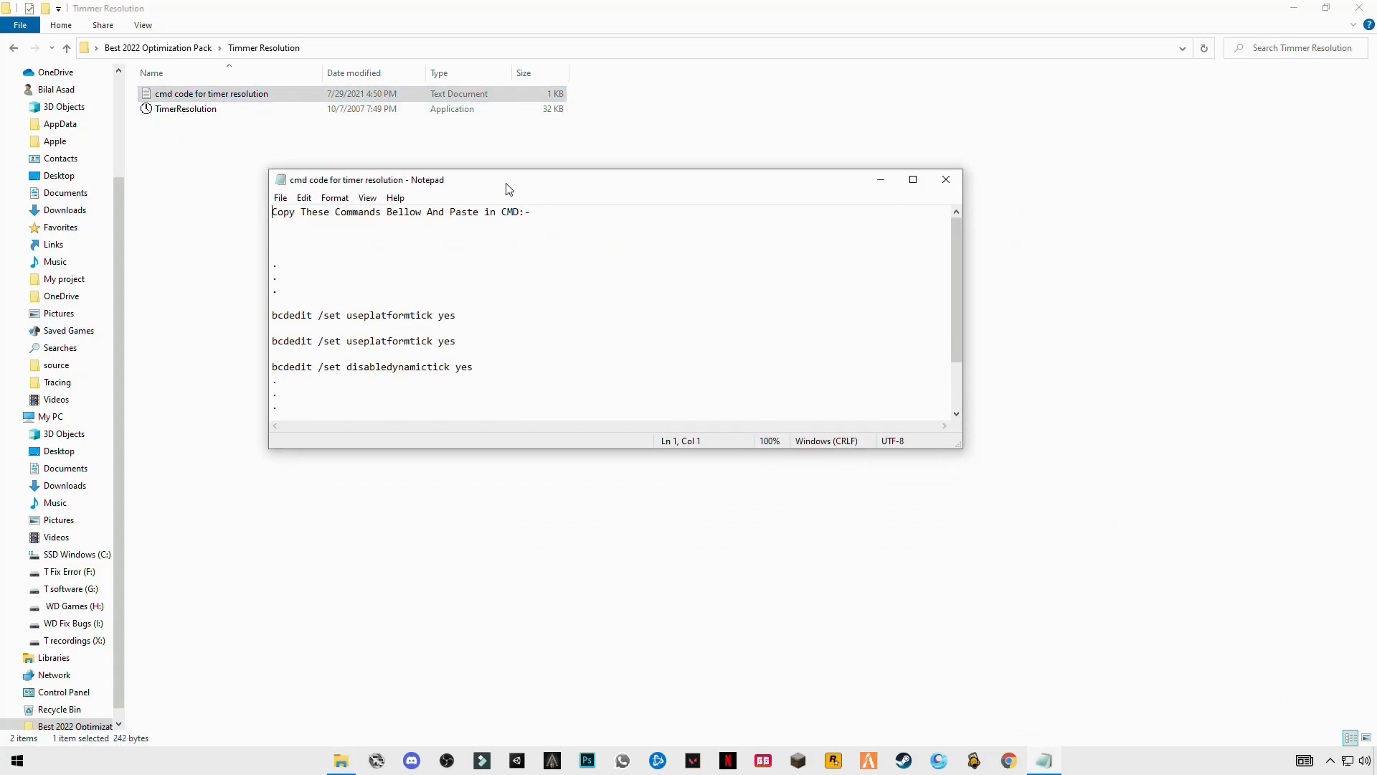
mouse_move(481, 368)
left_mouse_down()
mouse_move(274, 343)
mouse_move(275, 315)
left_mouse_up()
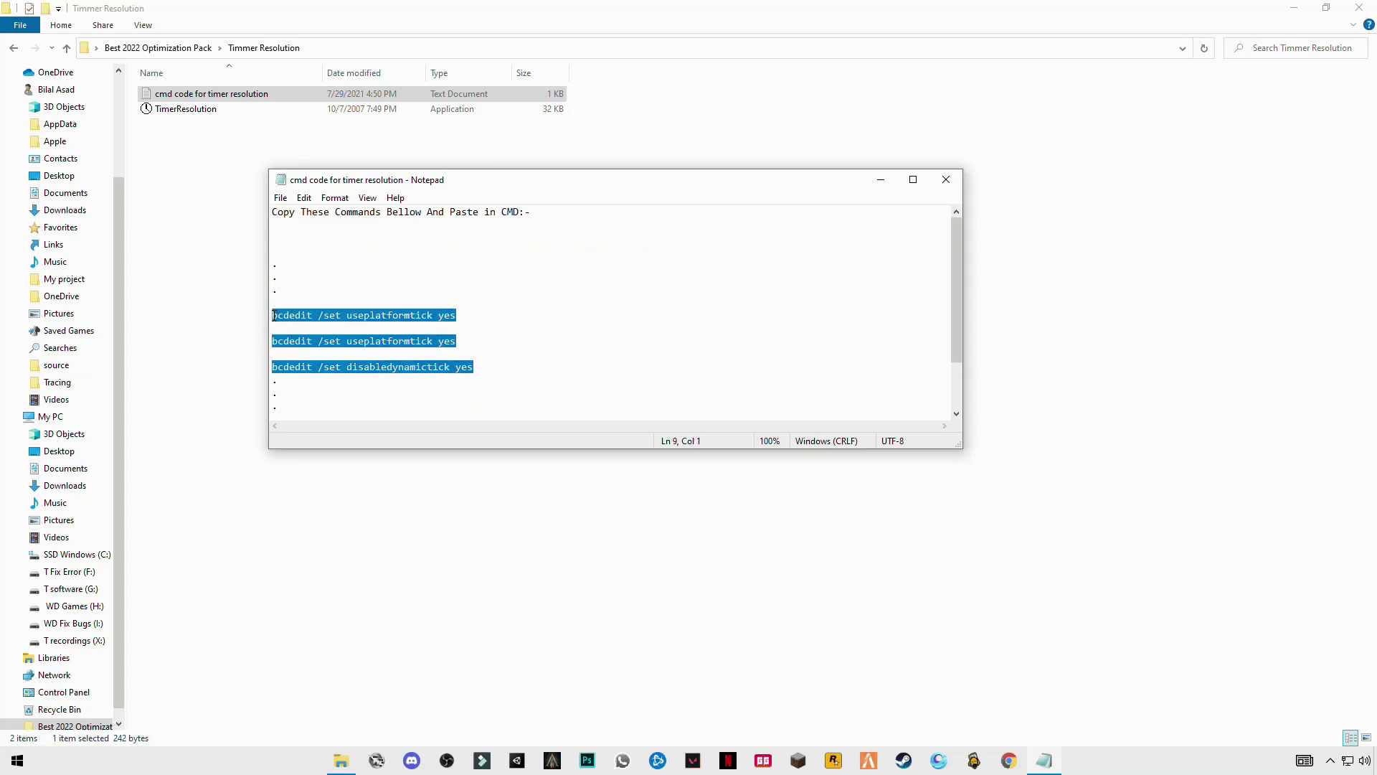
right_click(301, 313)
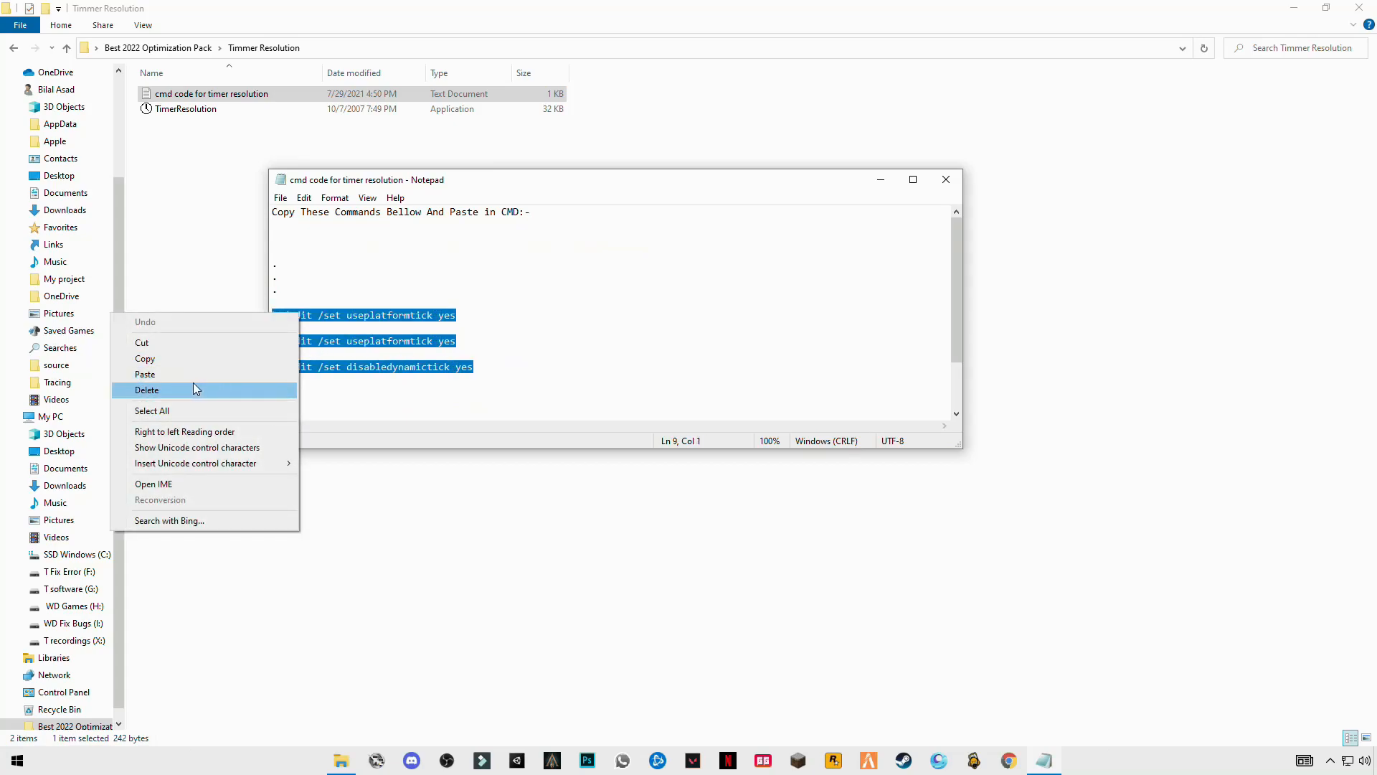
- Copy the bcdedit commands and launch Command Prompt as administrator from Start search
left_click(146, 359)
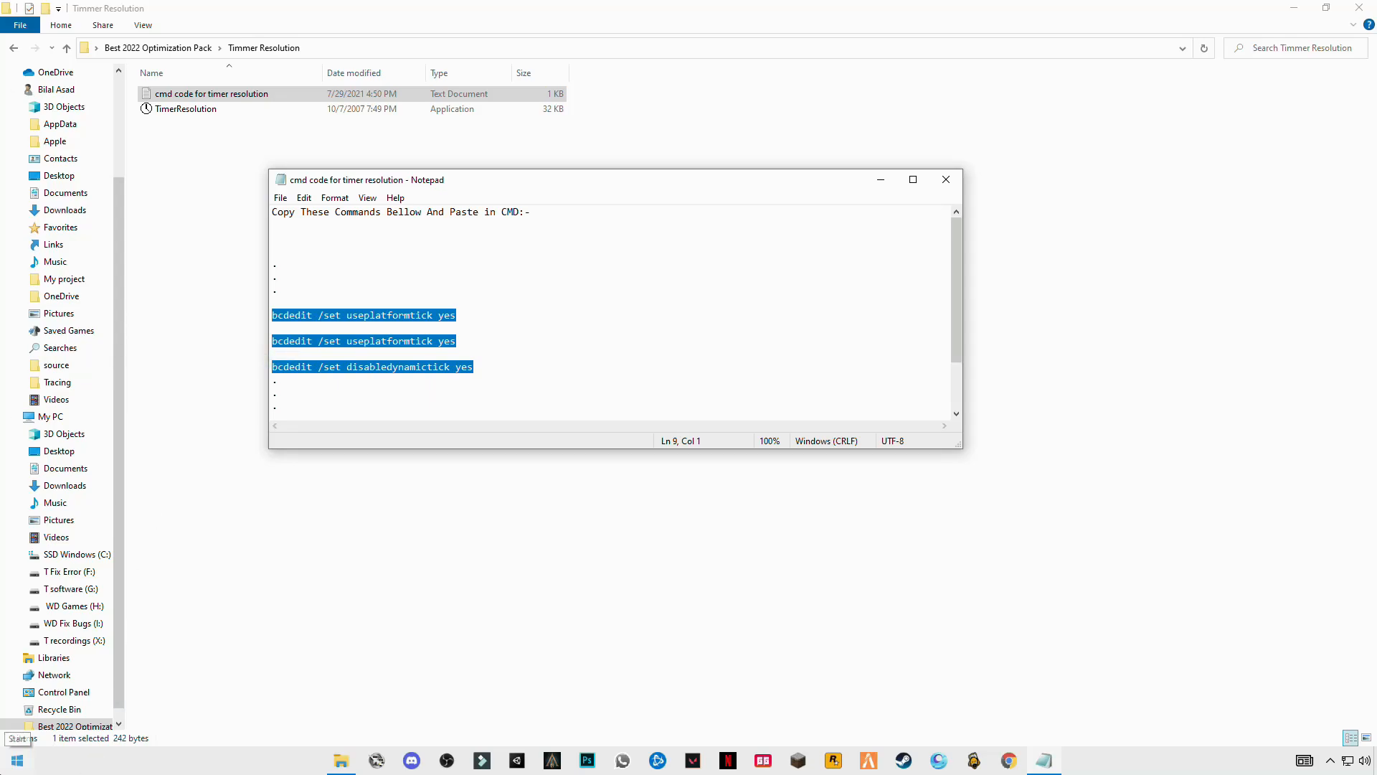
left_click(17, 761)
type("cm")
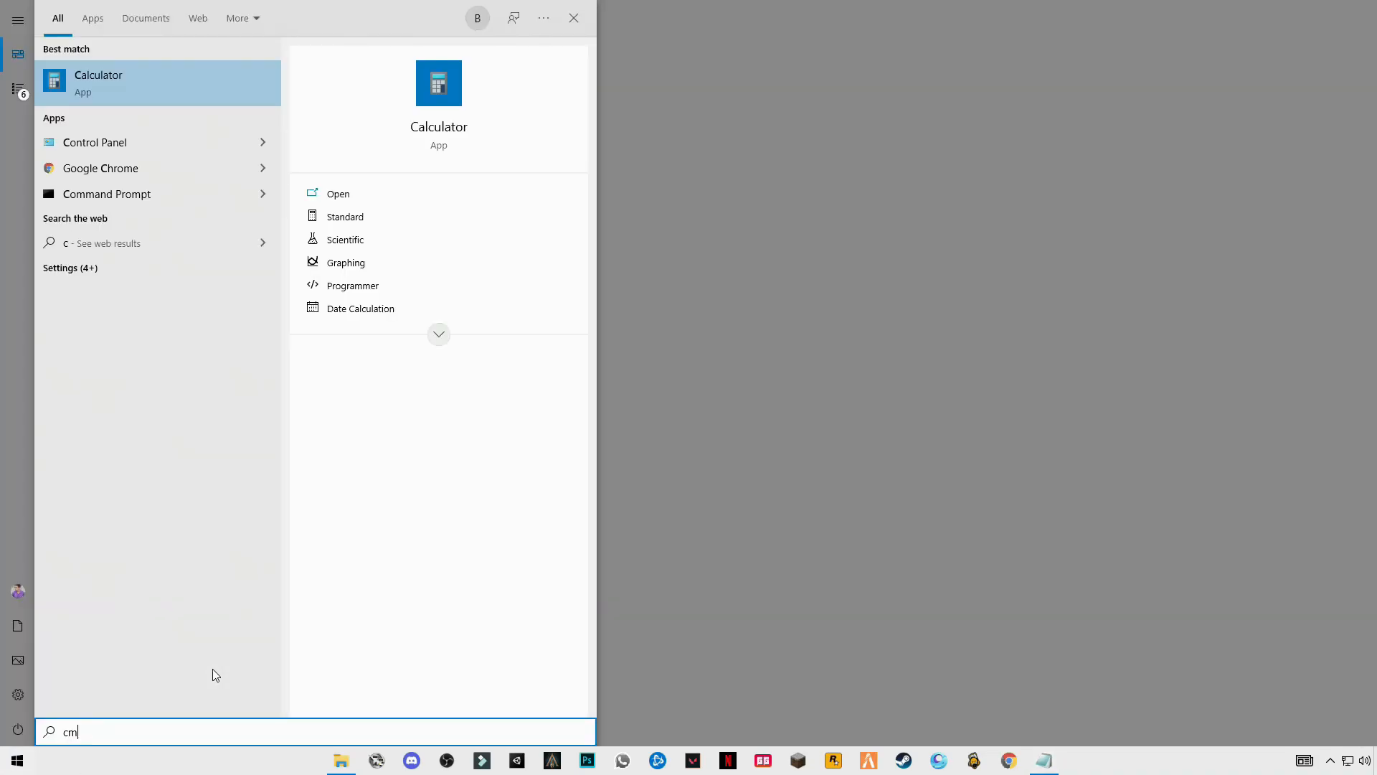
type("d")
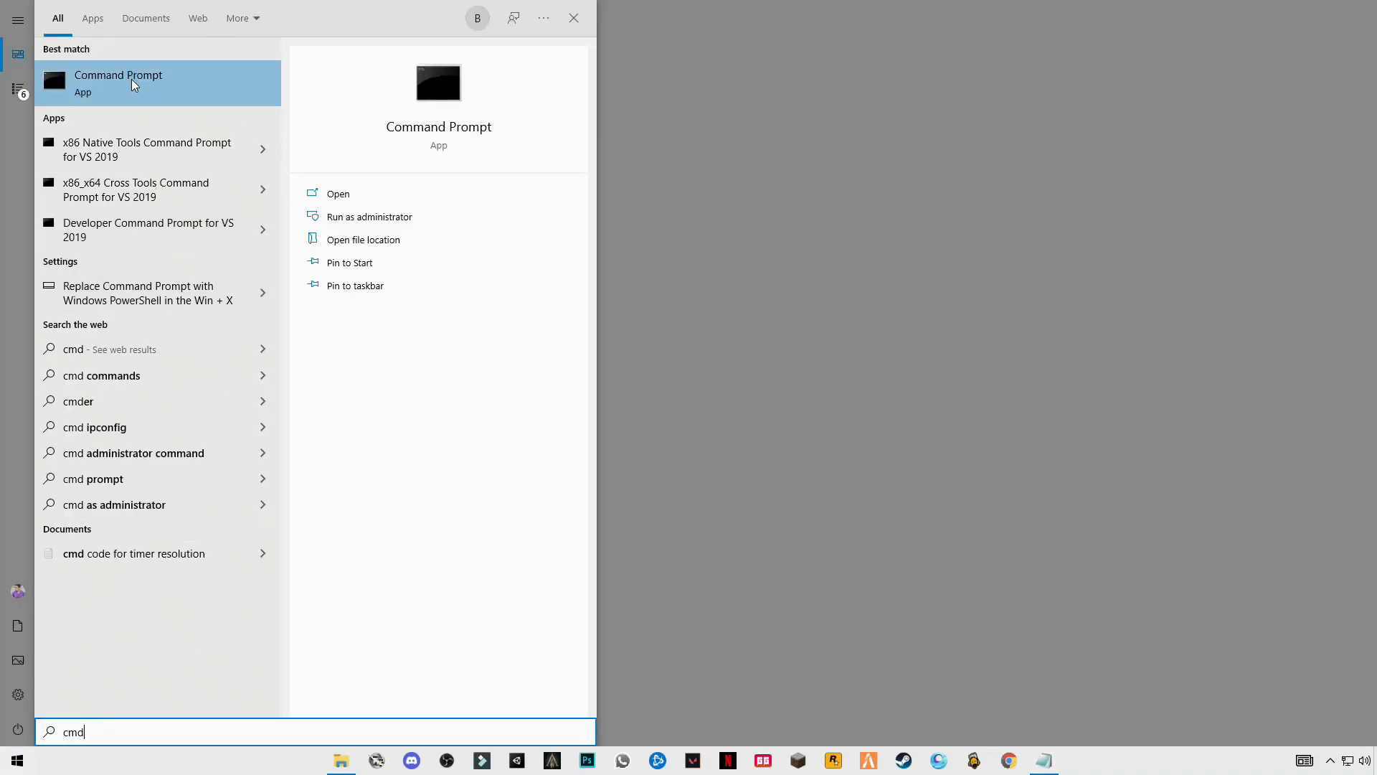
right_click(134, 84)
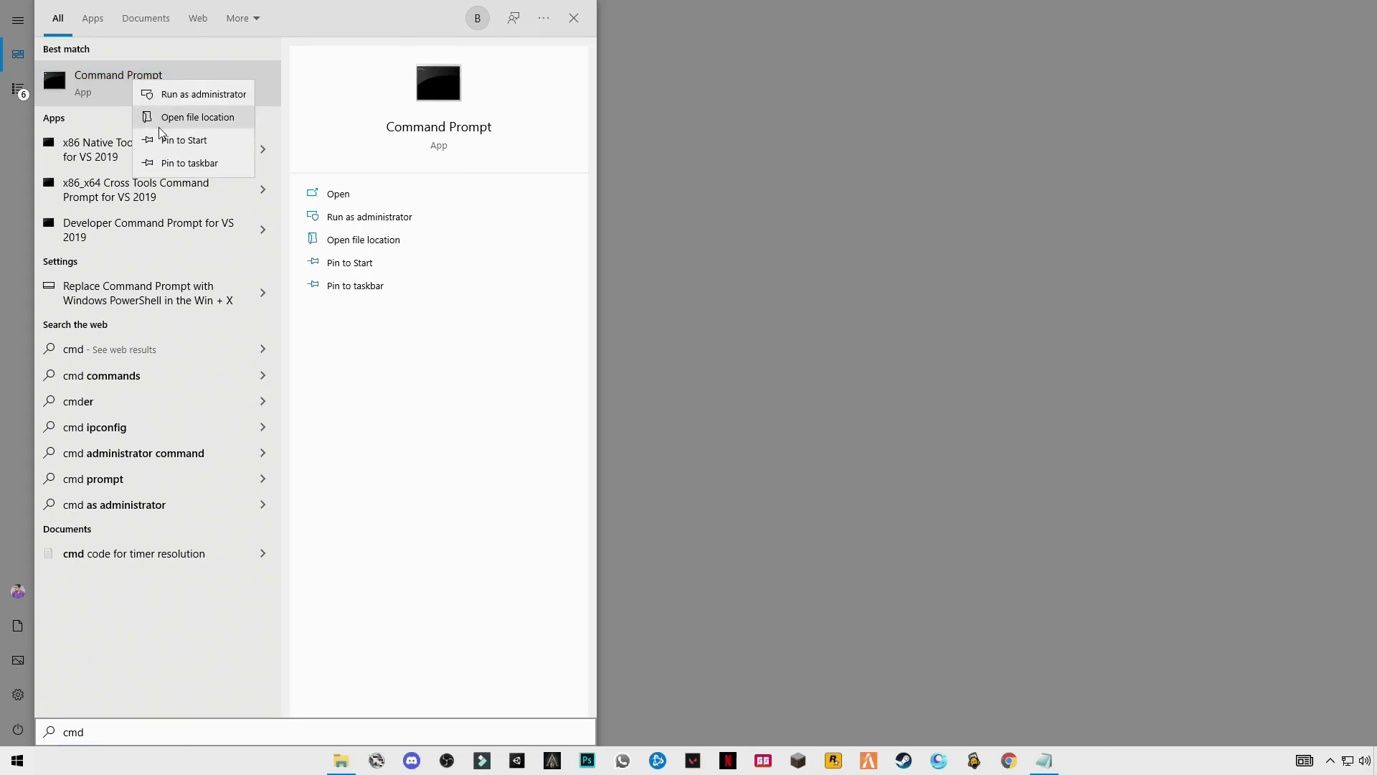
left_click(223, 97)
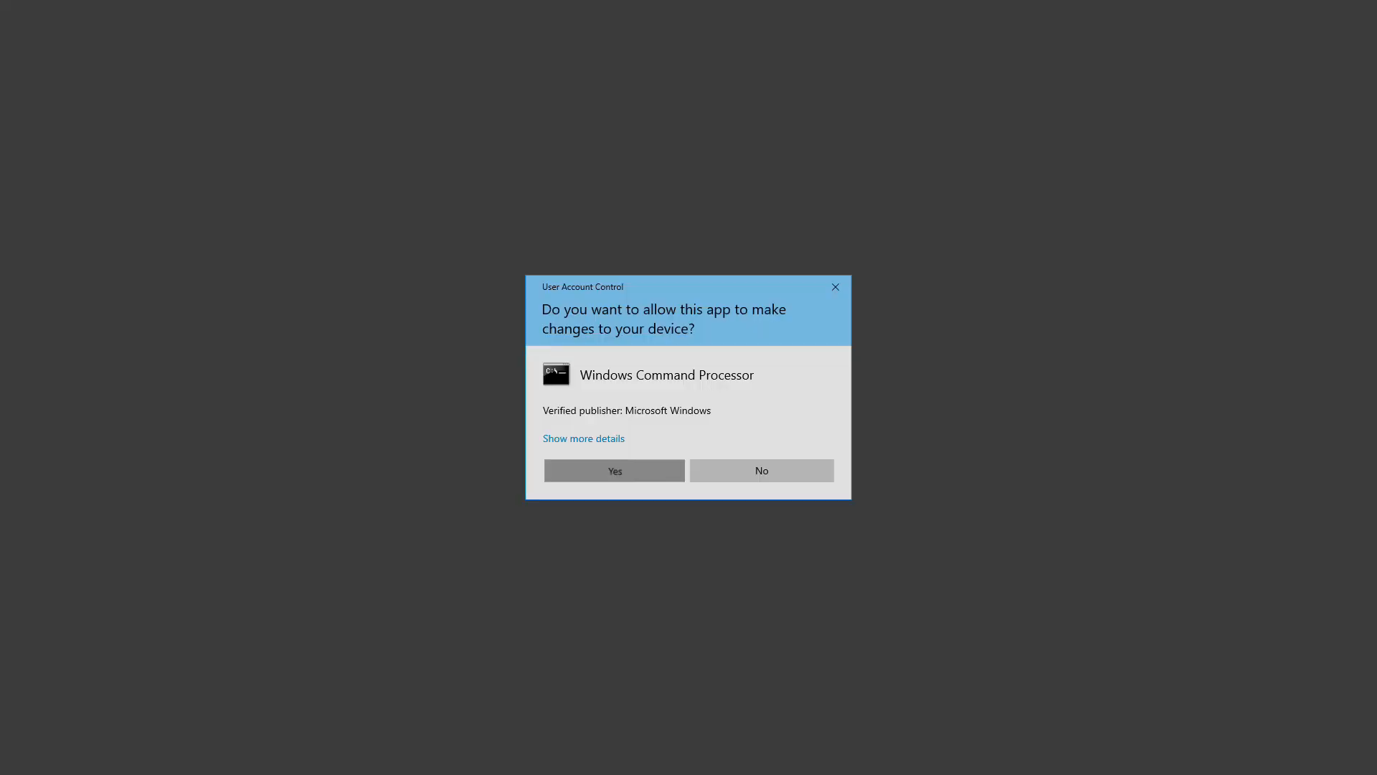
key("Return")
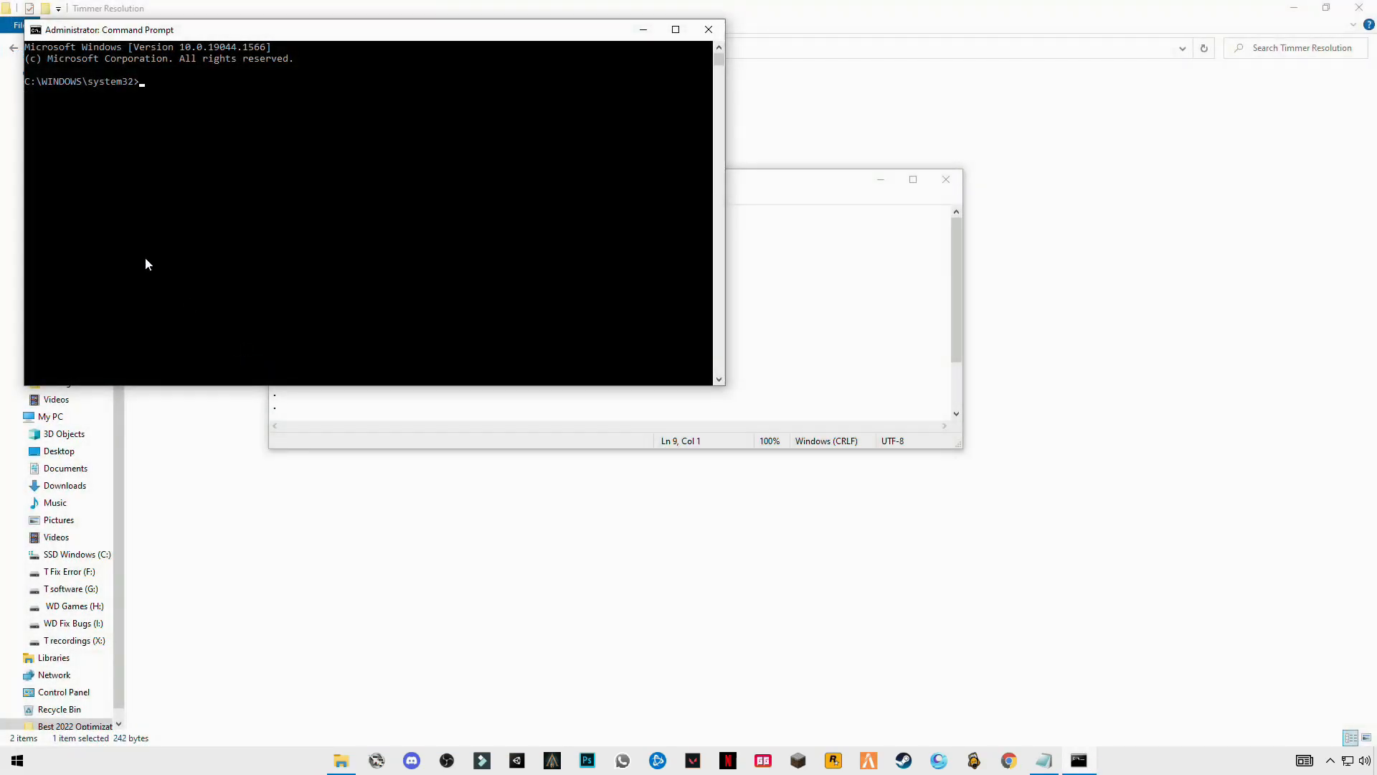
- Paste and run the bcdedit useplatformtick/disabledynamictick commands, then close the console and notes
left_click_drag(182, 31, 474, 162)
left_click(447, 213)
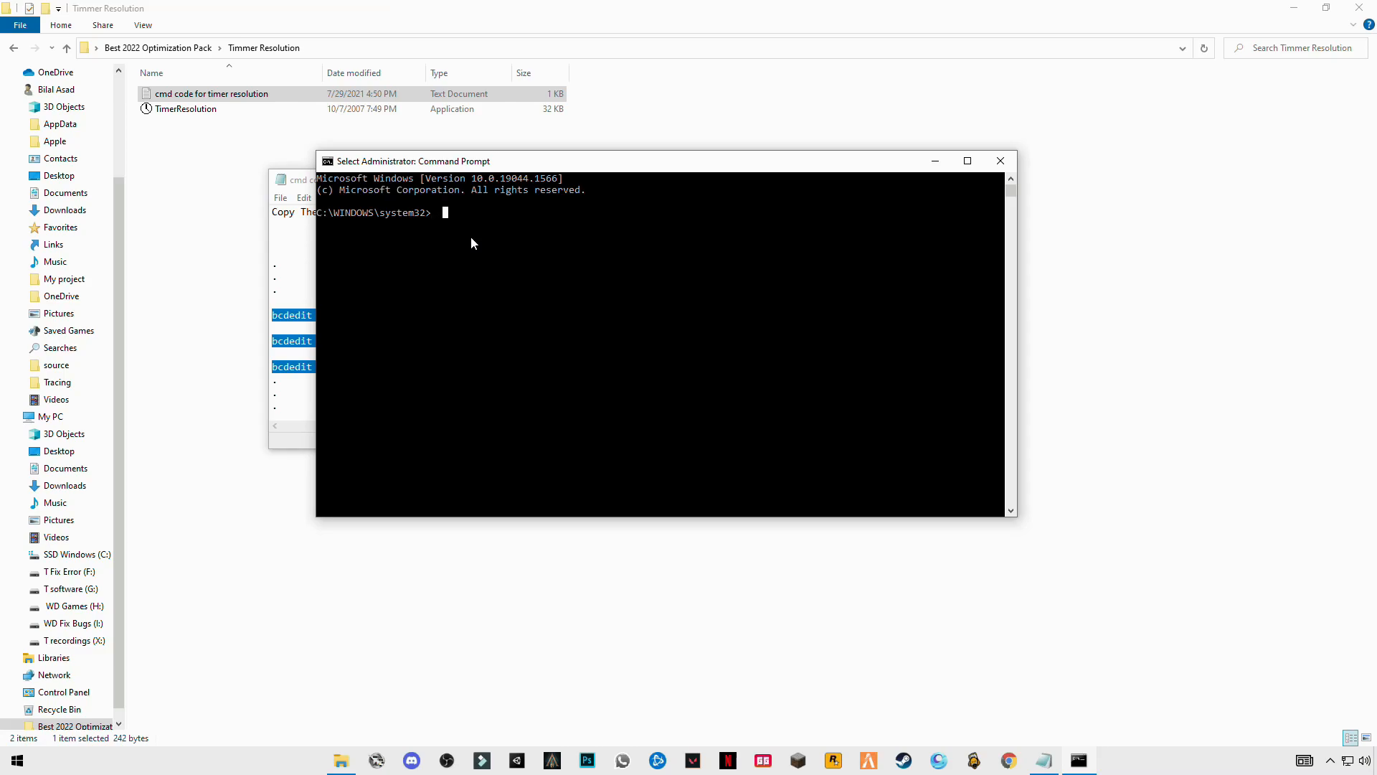
right_click(471, 240)
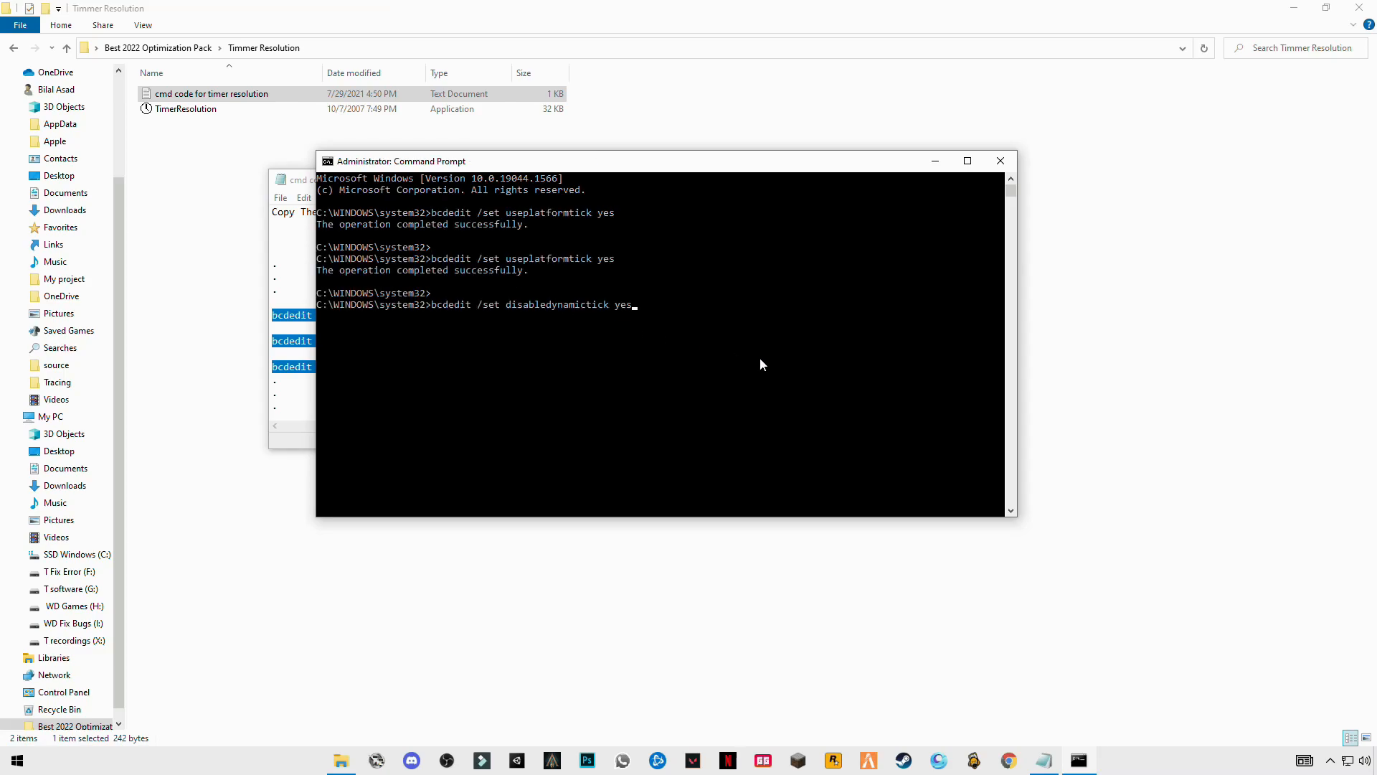
key("Return")
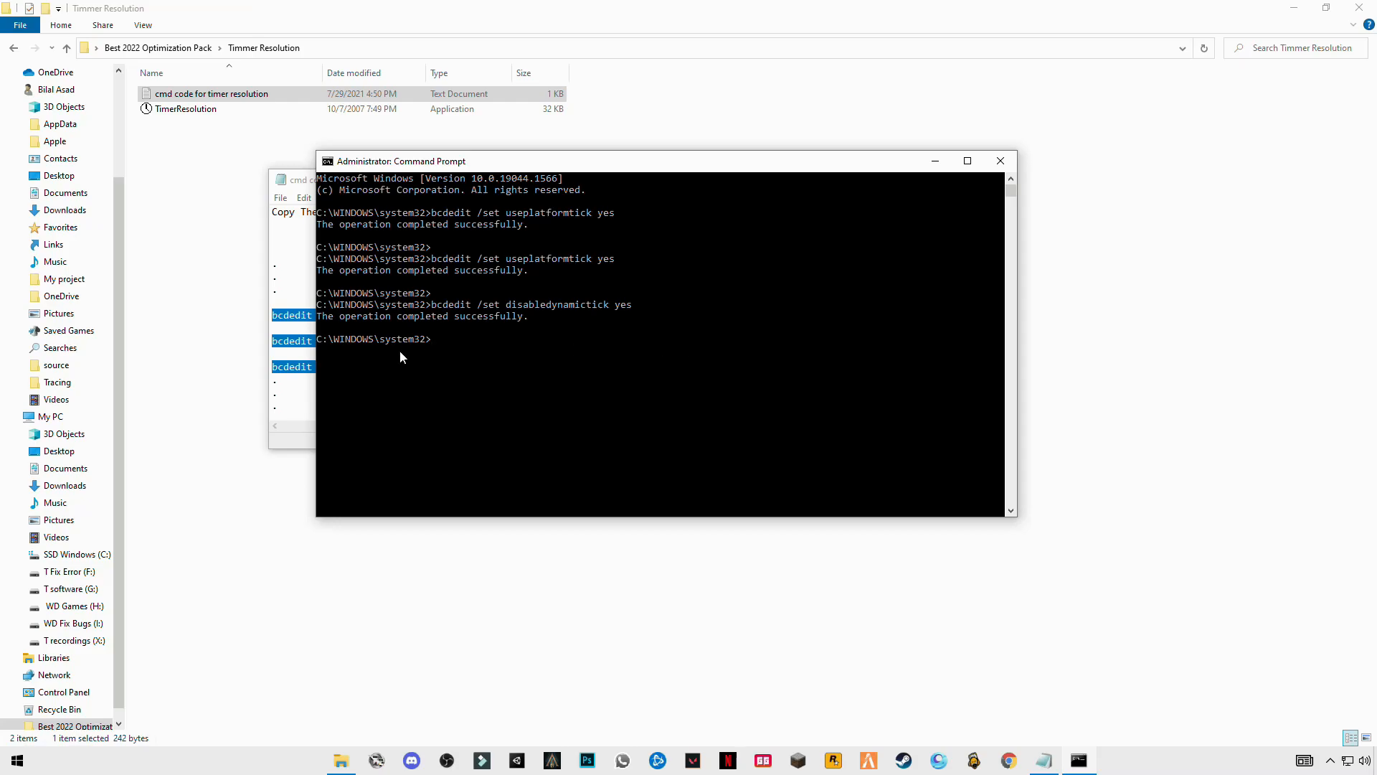
left_click(1001, 161)
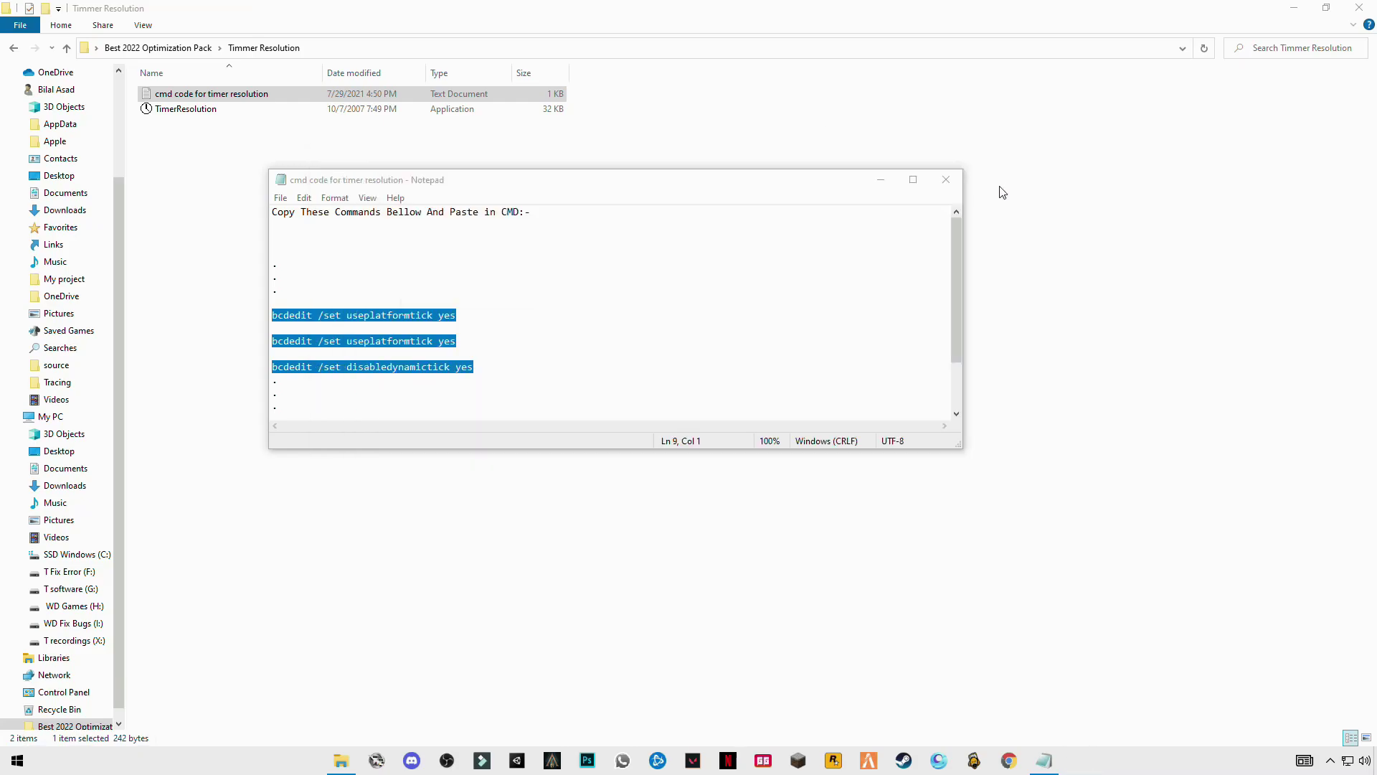
left_click(946, 178)
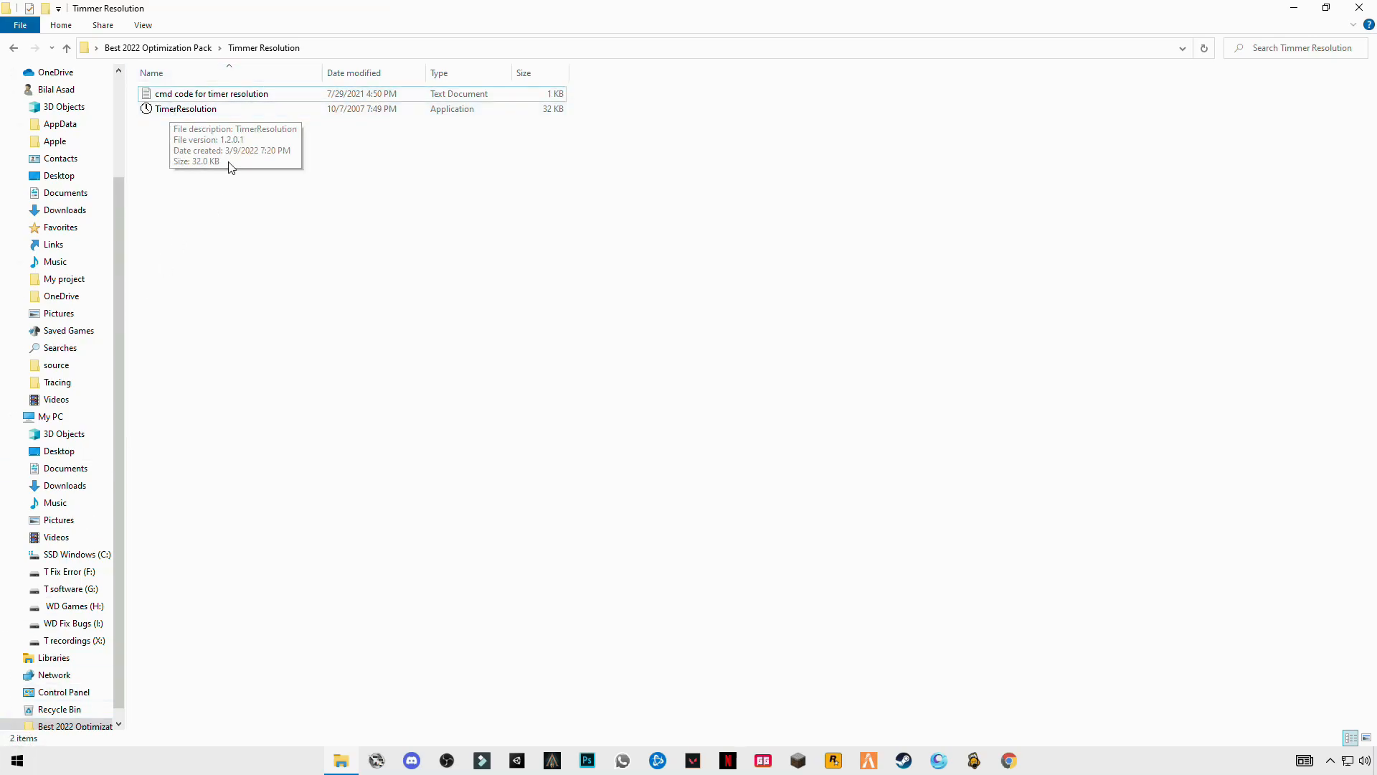
- Run TimerResolution at Maximum so current resolution reads 0.500 ms, leave it minimized and show the desktop
double_click(181, 112)
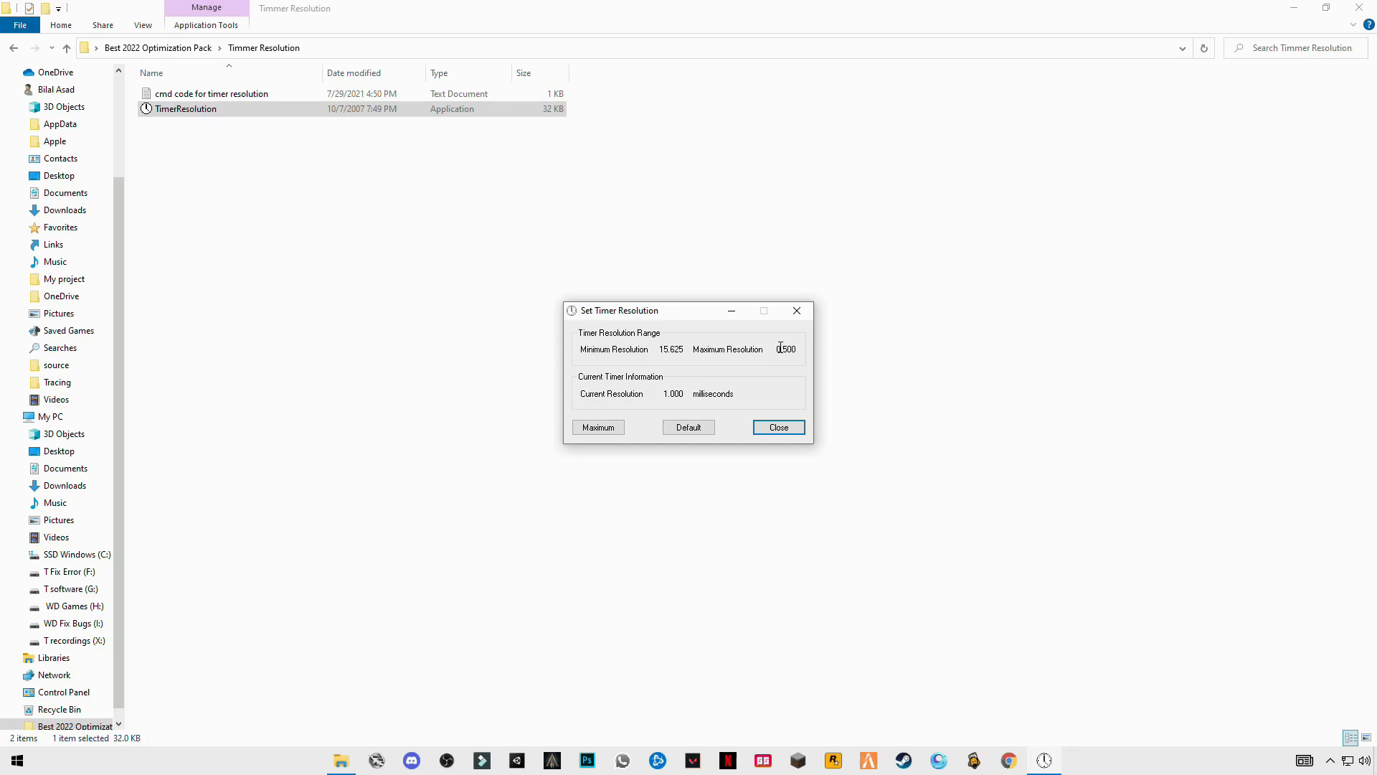
left_click(613, 430)
left_click_drag(664, 394, 686, 394)
left_click(196, 111)
left_click(596, 429)
left_click(732, 312)
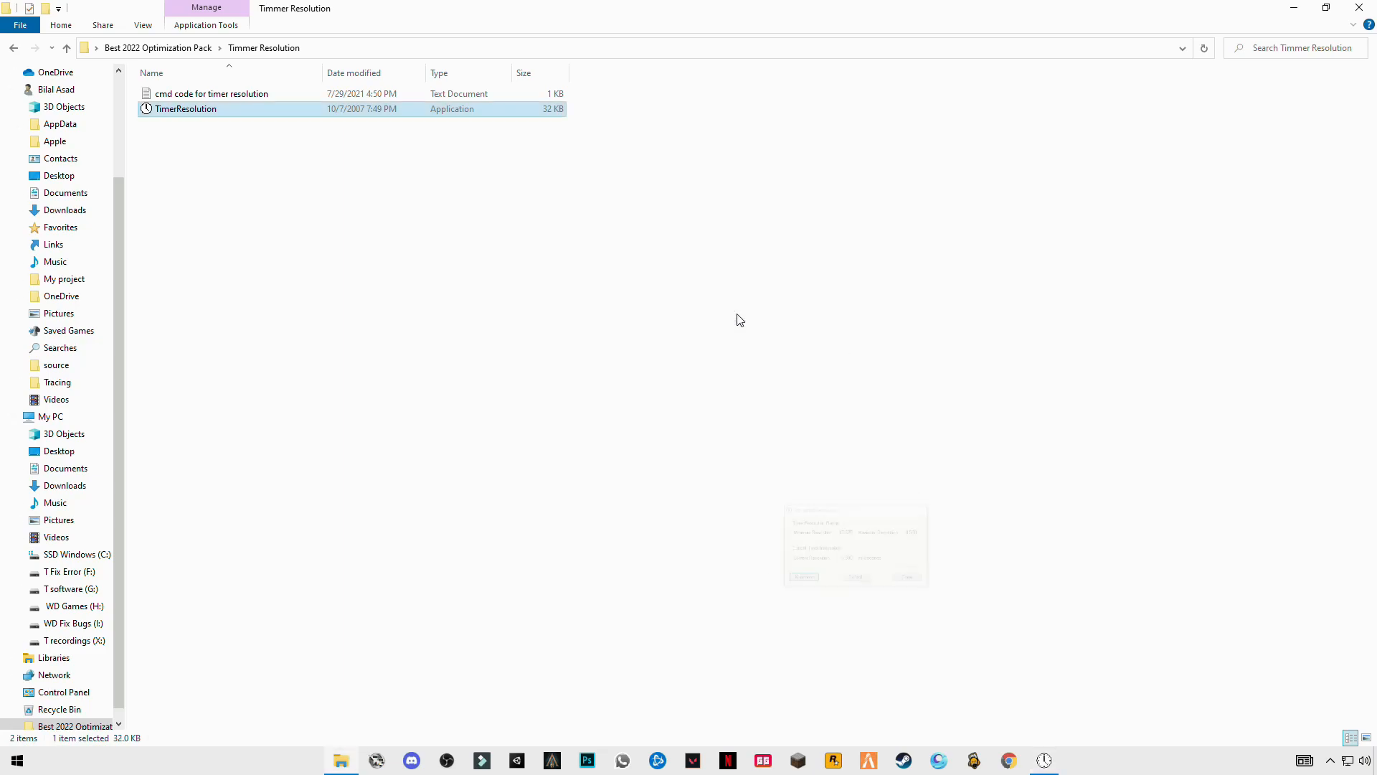
key("super+d")
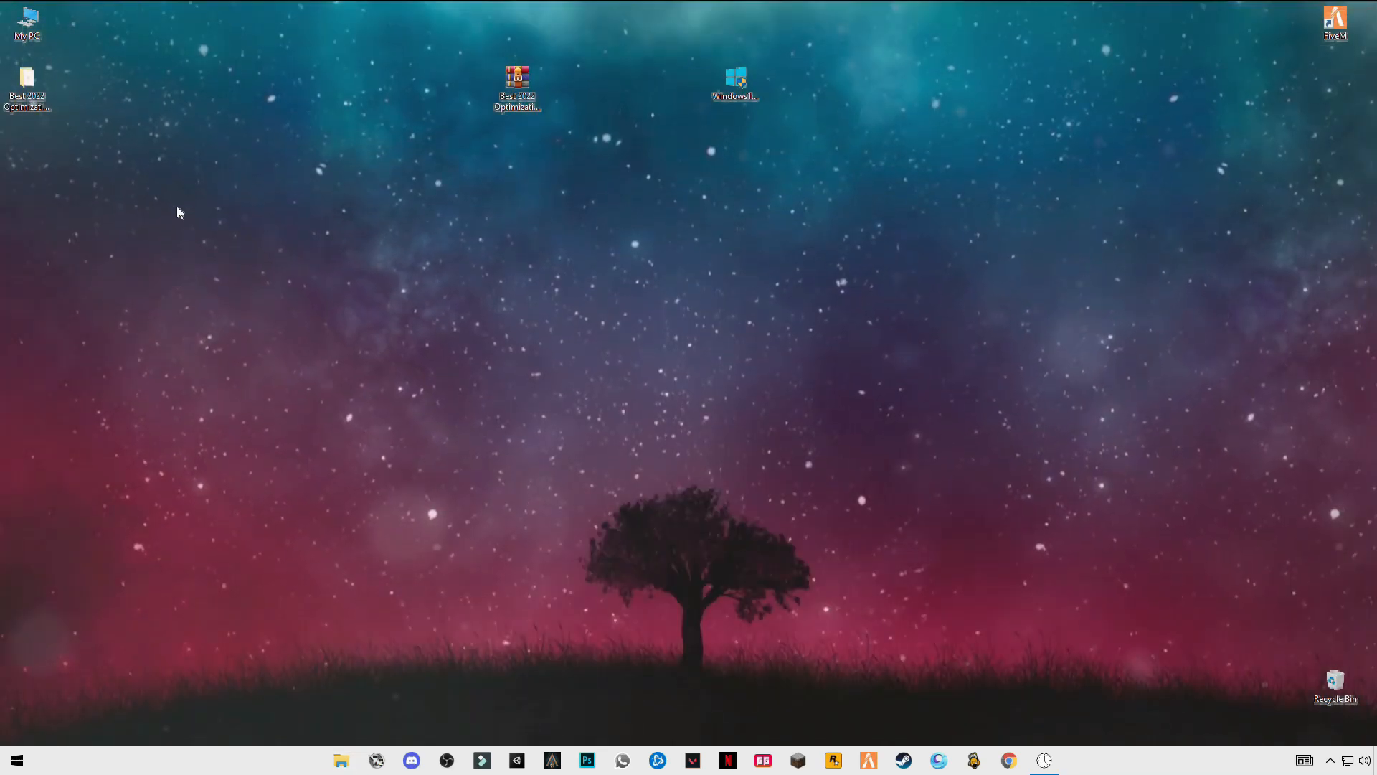
- Rename the pack's shortcut to run and use it to reach the %temp% folder
double_click(26, 86)
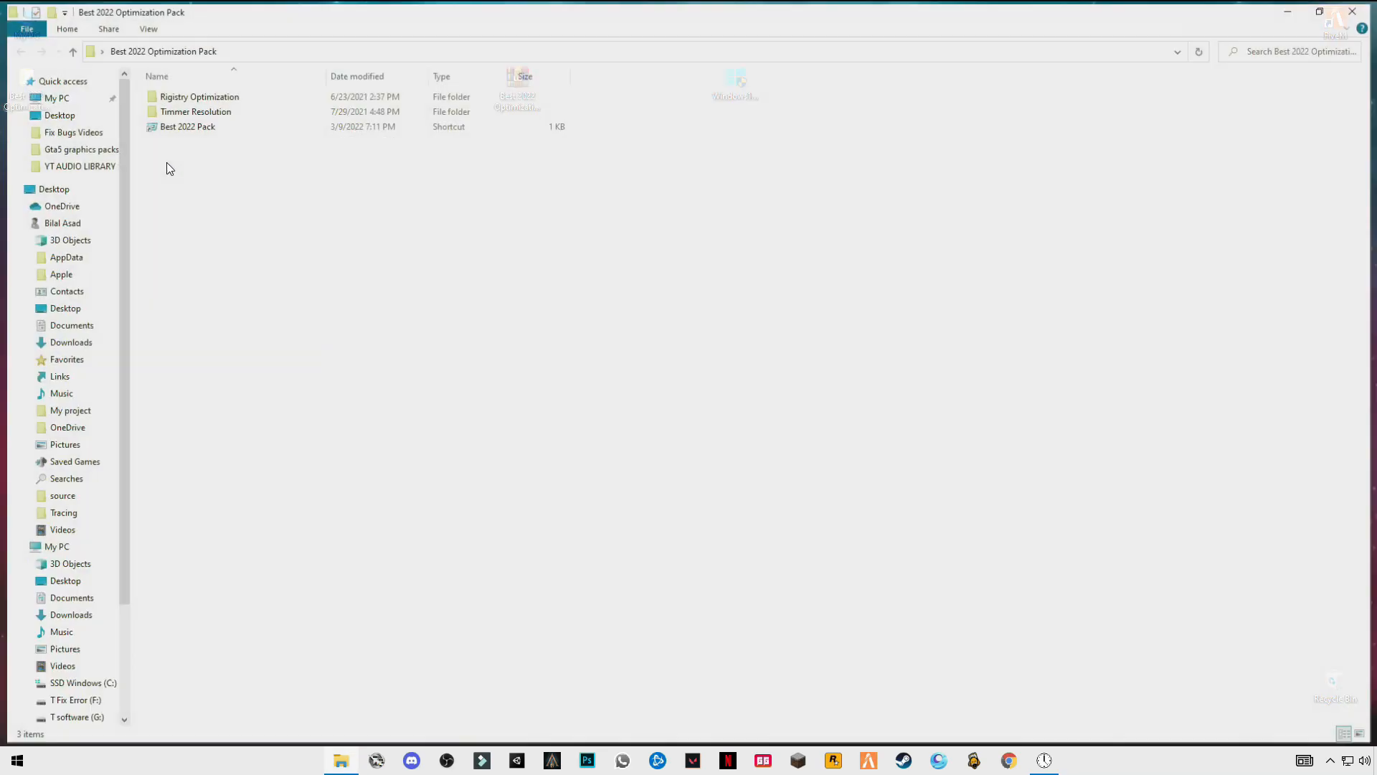
left_click(199, 126)
key("BackSpace")
type("run")
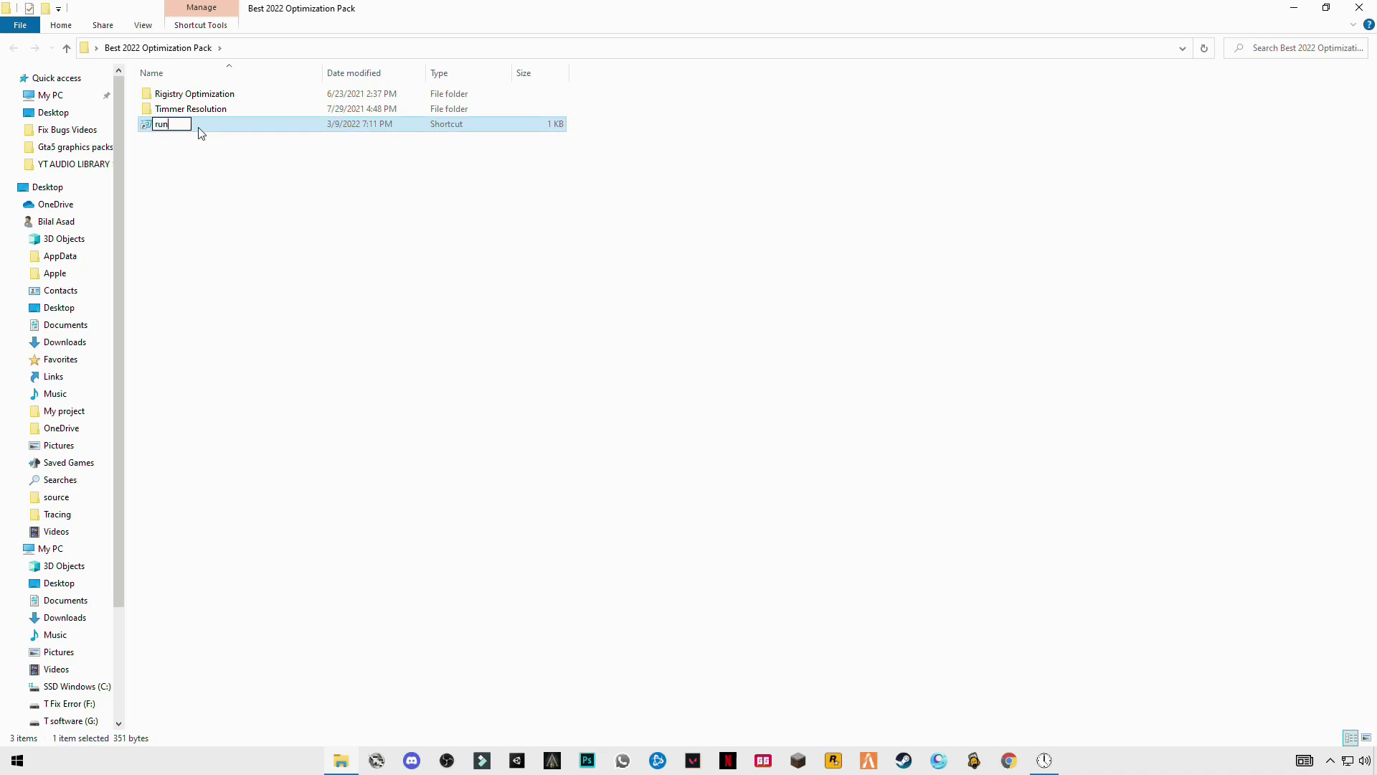
left_click(203, 198)
double_click(165, 127)
type("%temp%")
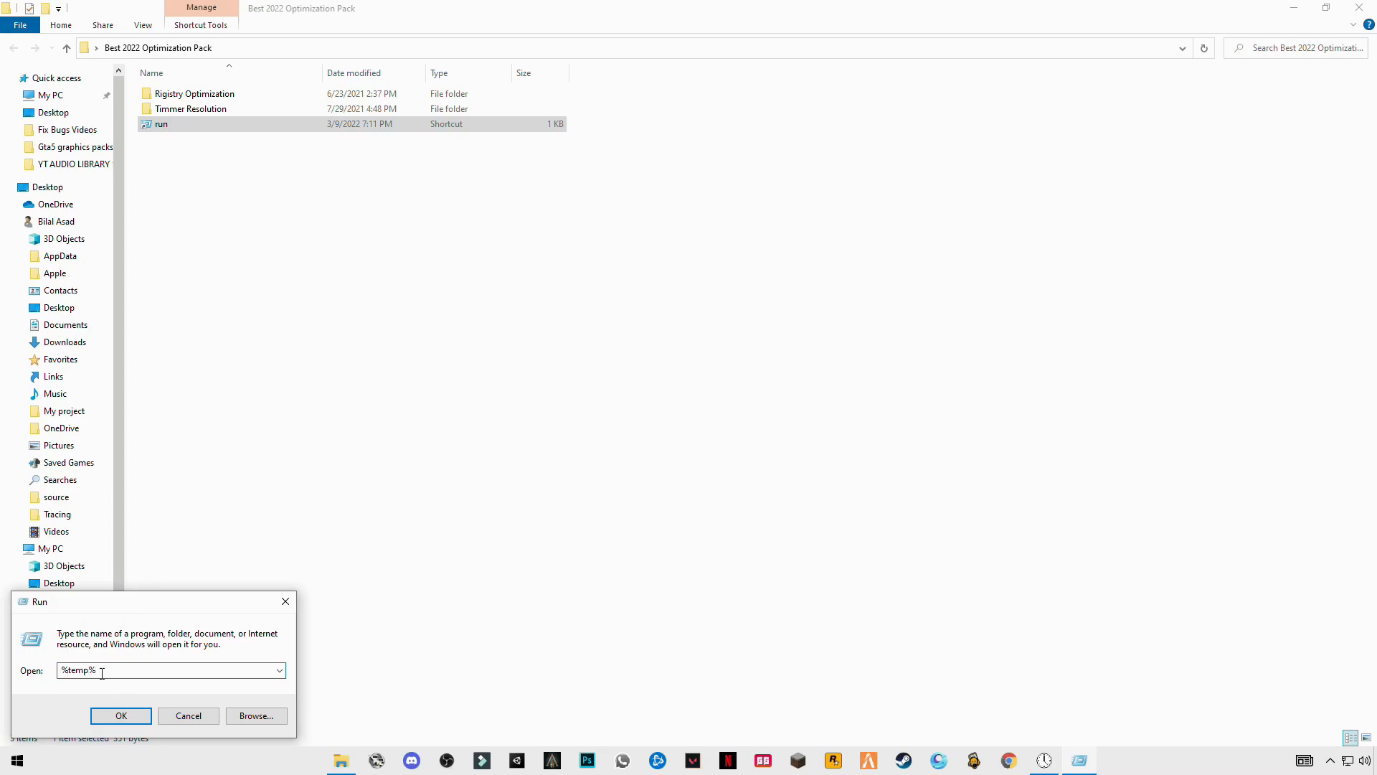
left_click(120, 715)
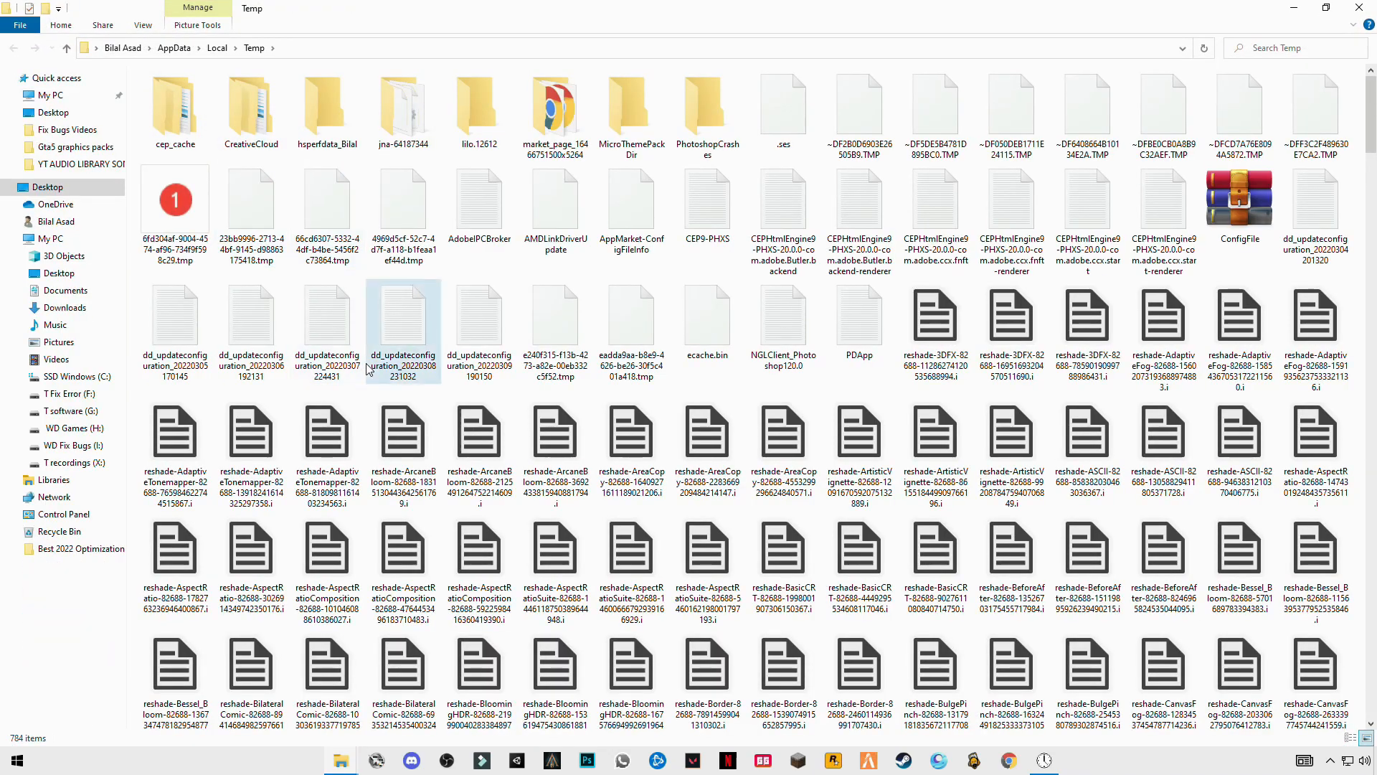
- Delete everything in the Temp folder, skipping the six in-use files, and close the window
key("ctrl+a")
right_click(350, 337)
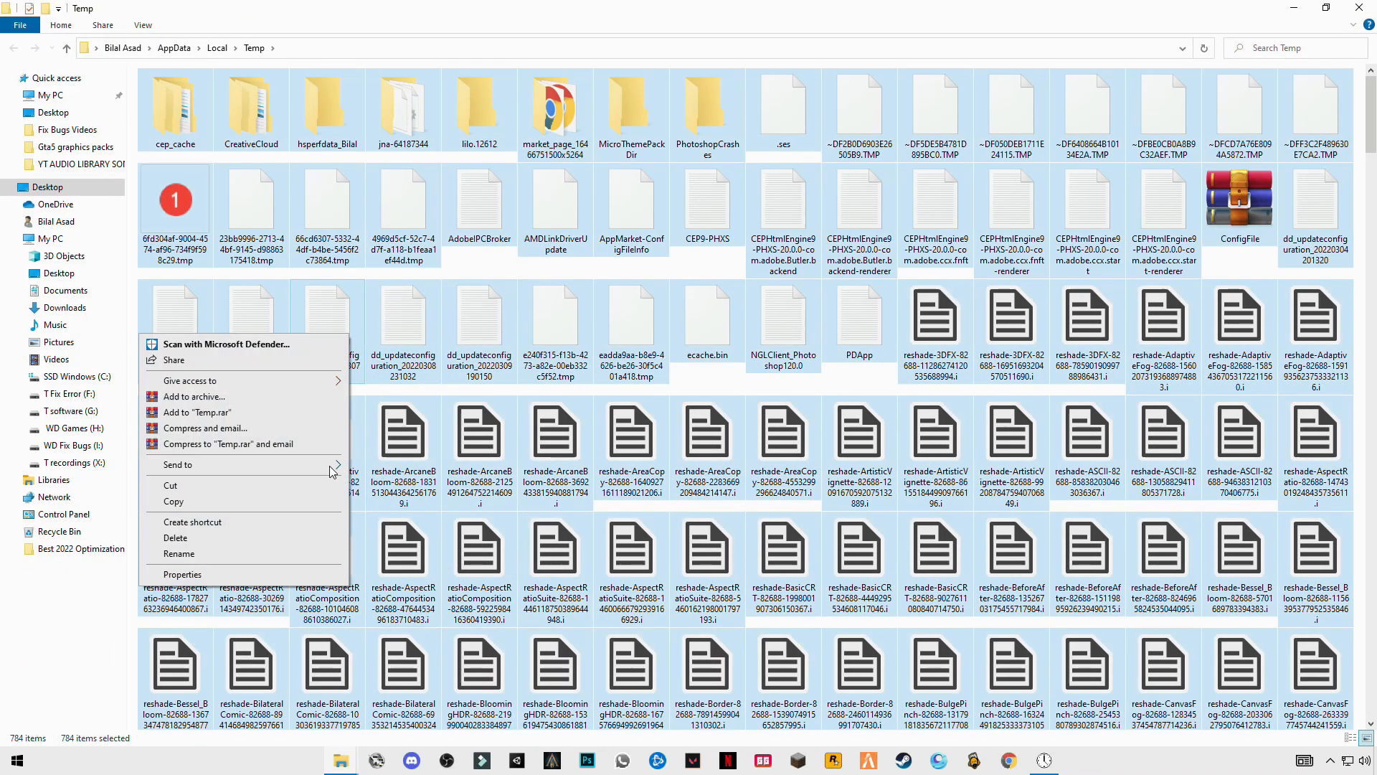
left_click(178, 537)
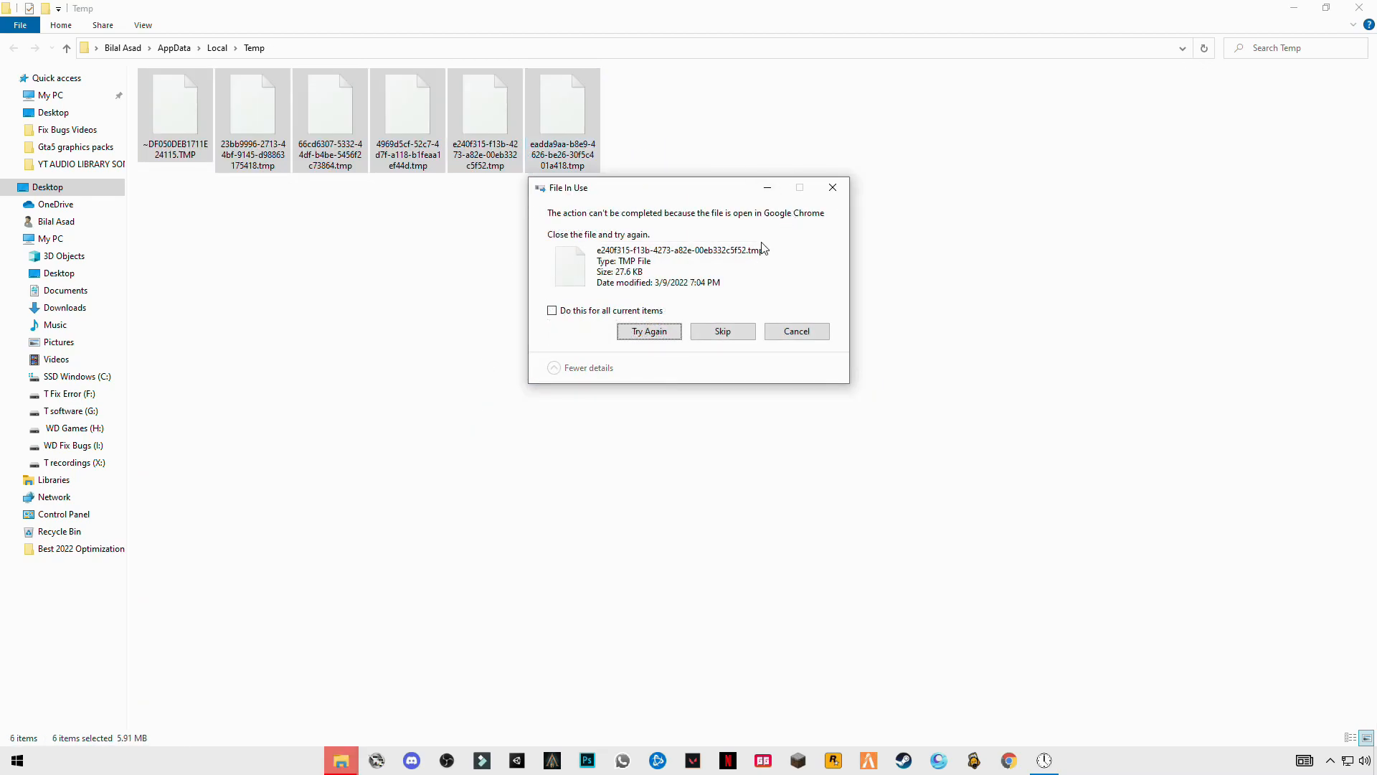
left_click(578, 316)
left_click(832, 188)
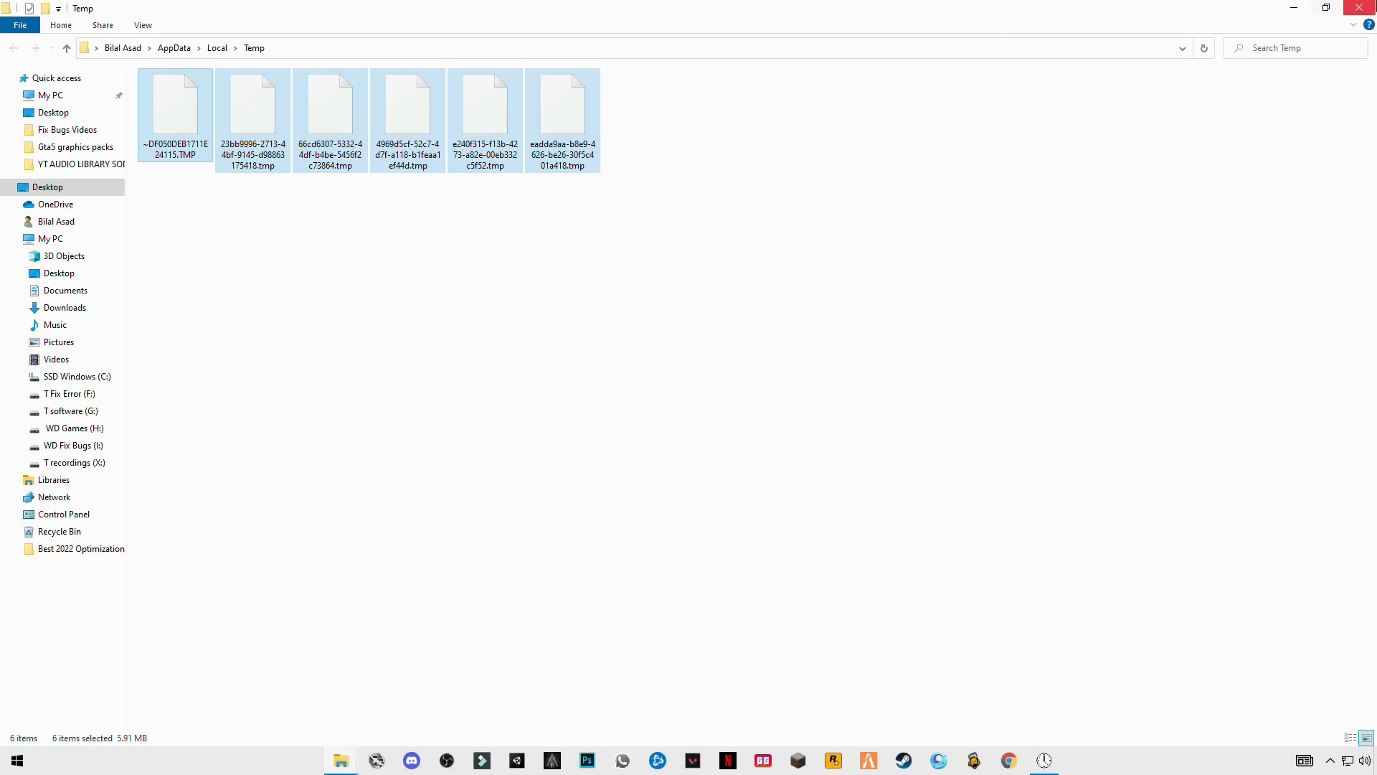
left_click(1360, 7)
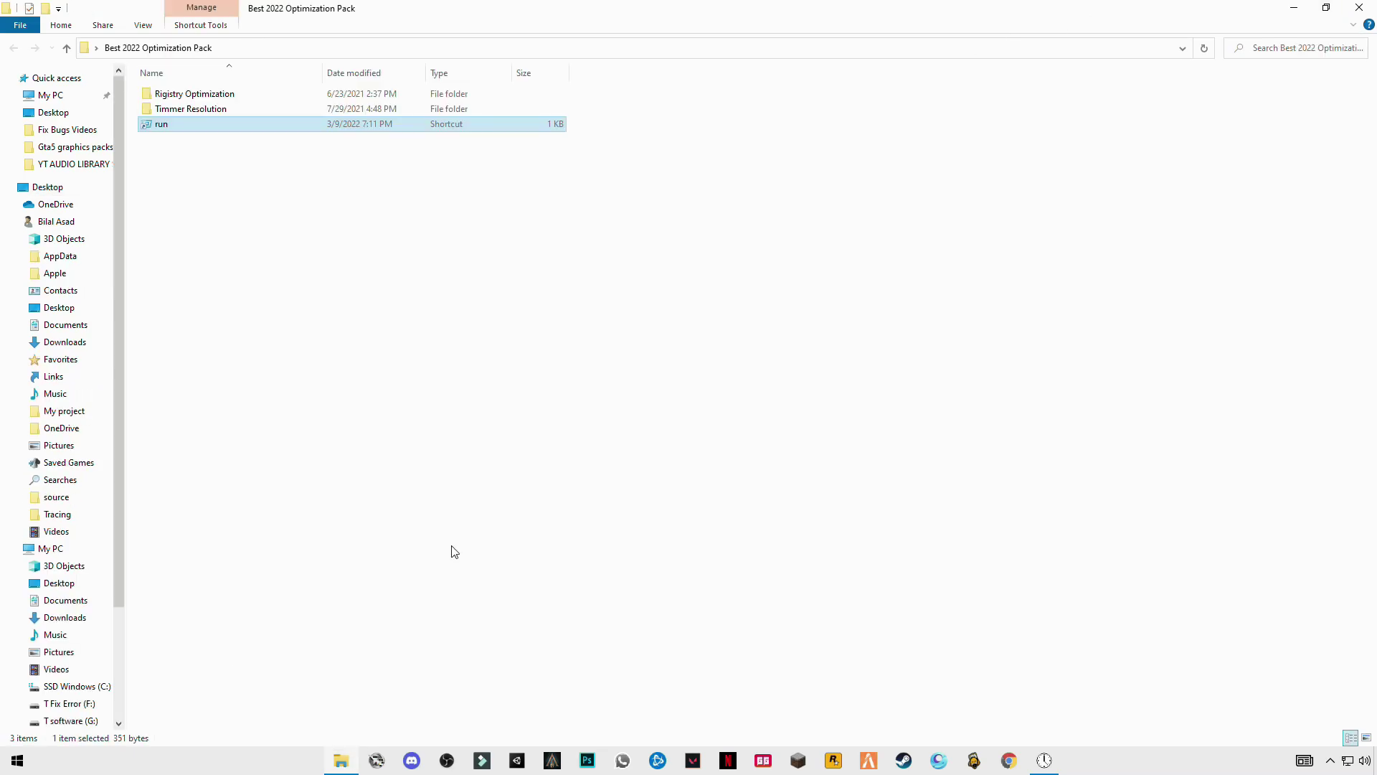
- Use the run shortcut with the entry trimmed to temp to reach the Windows Temp folder
double_click(160, 124)
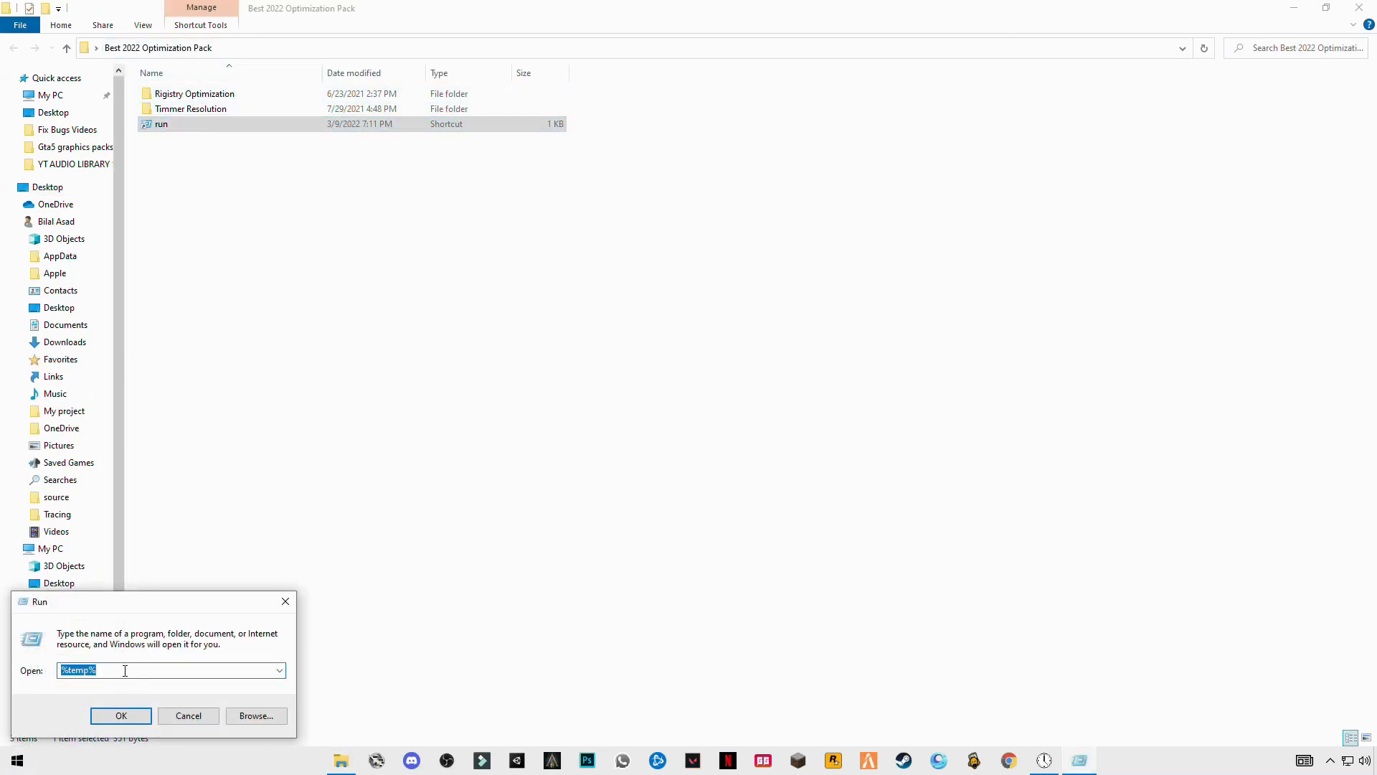
key("BackSpace")
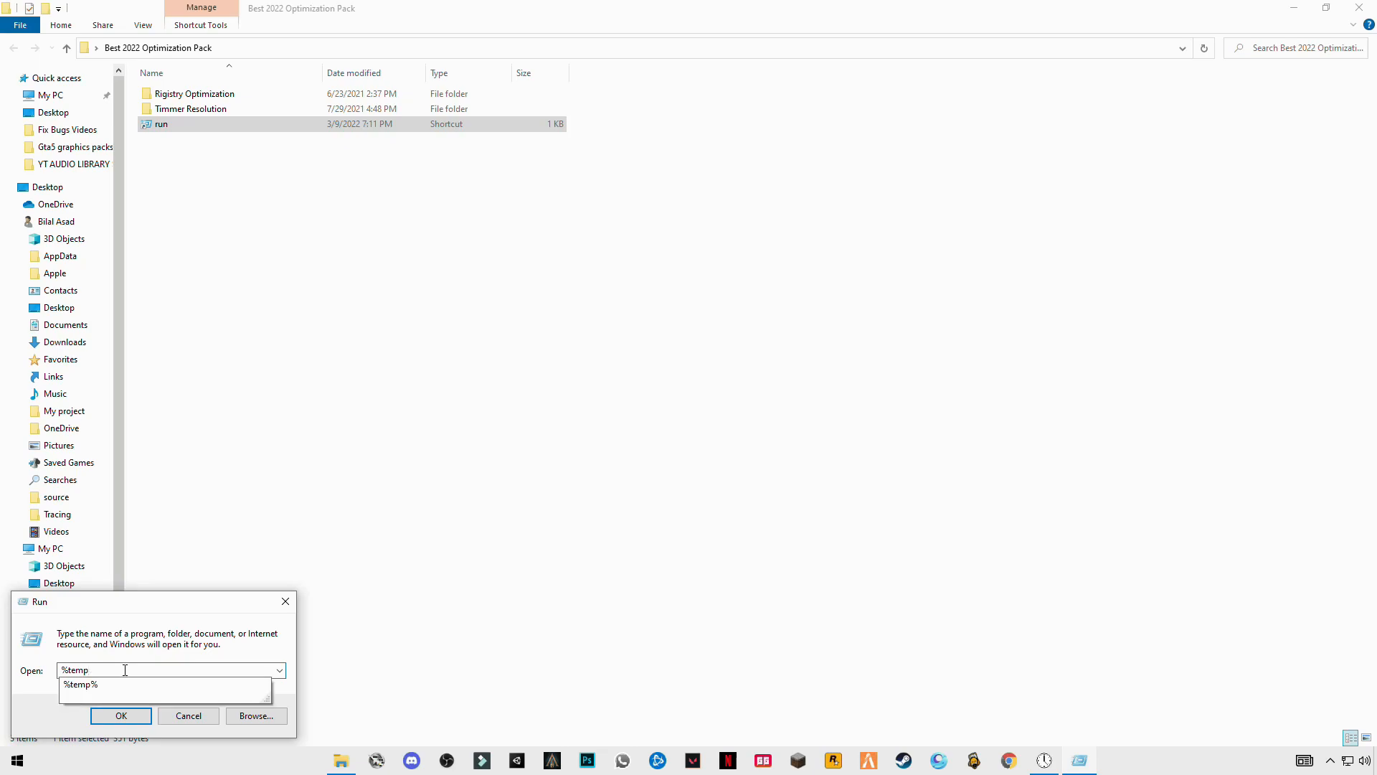
key("BackSpace")
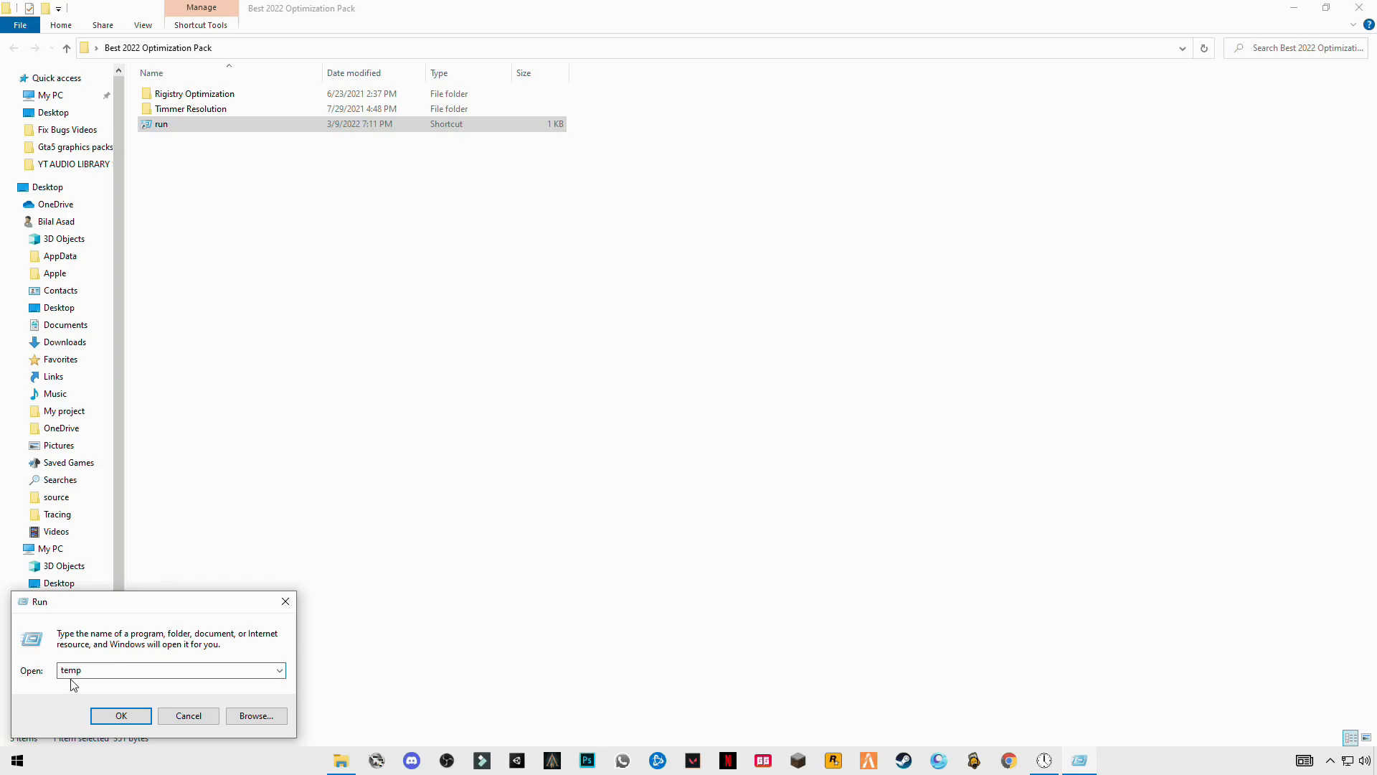
left_click(120, 716)
- Delete all Windows Temp files with administrator permission, skipping the two in use
key("ctrl+a")
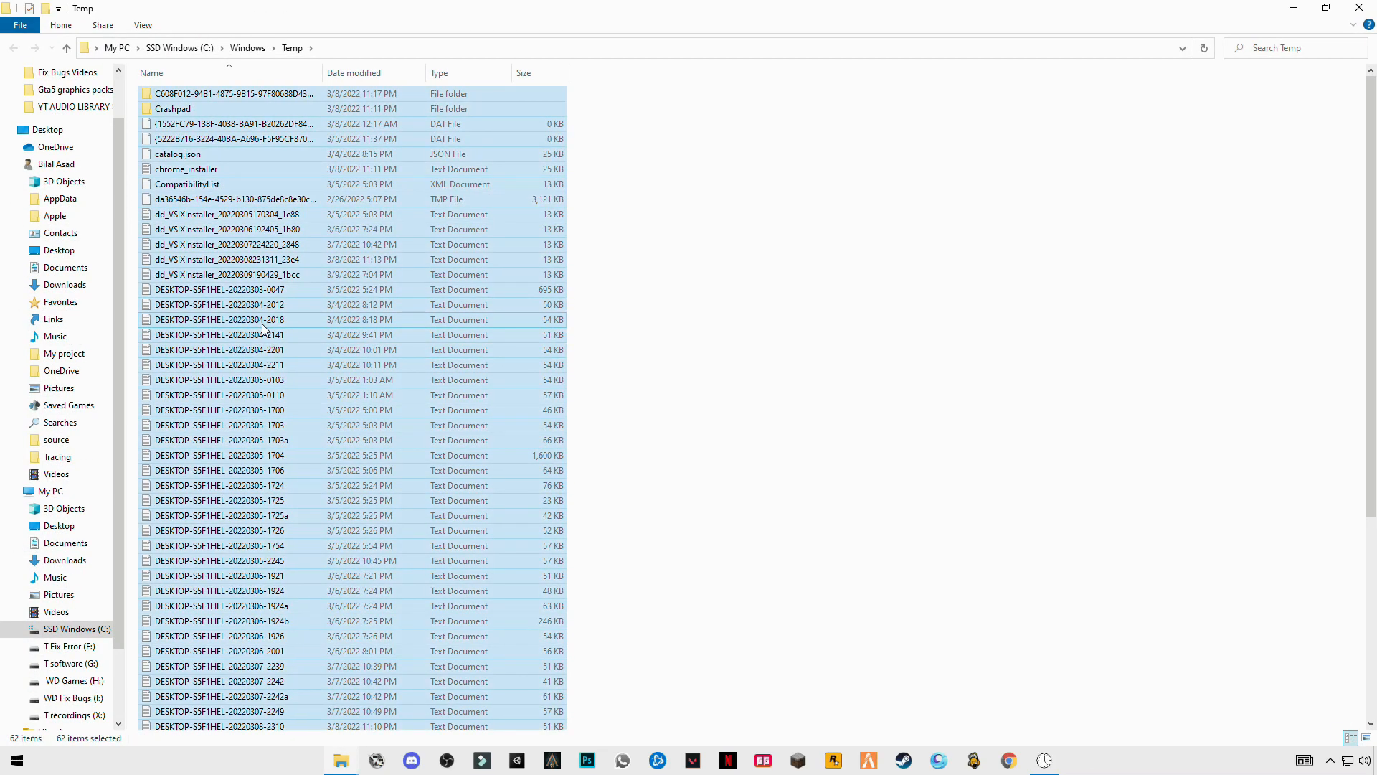
right_click(282, 287)
left_click(102, 478)
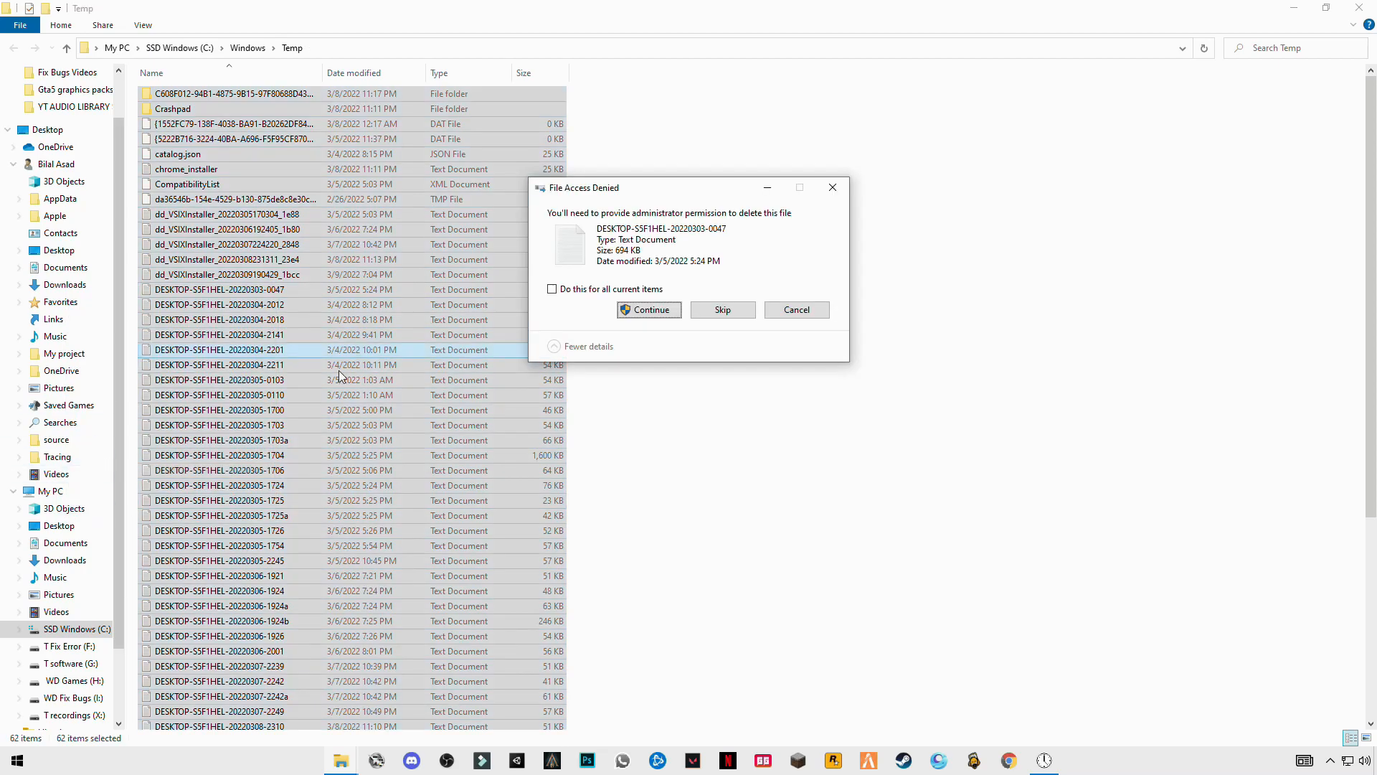
left_click(649, 310)
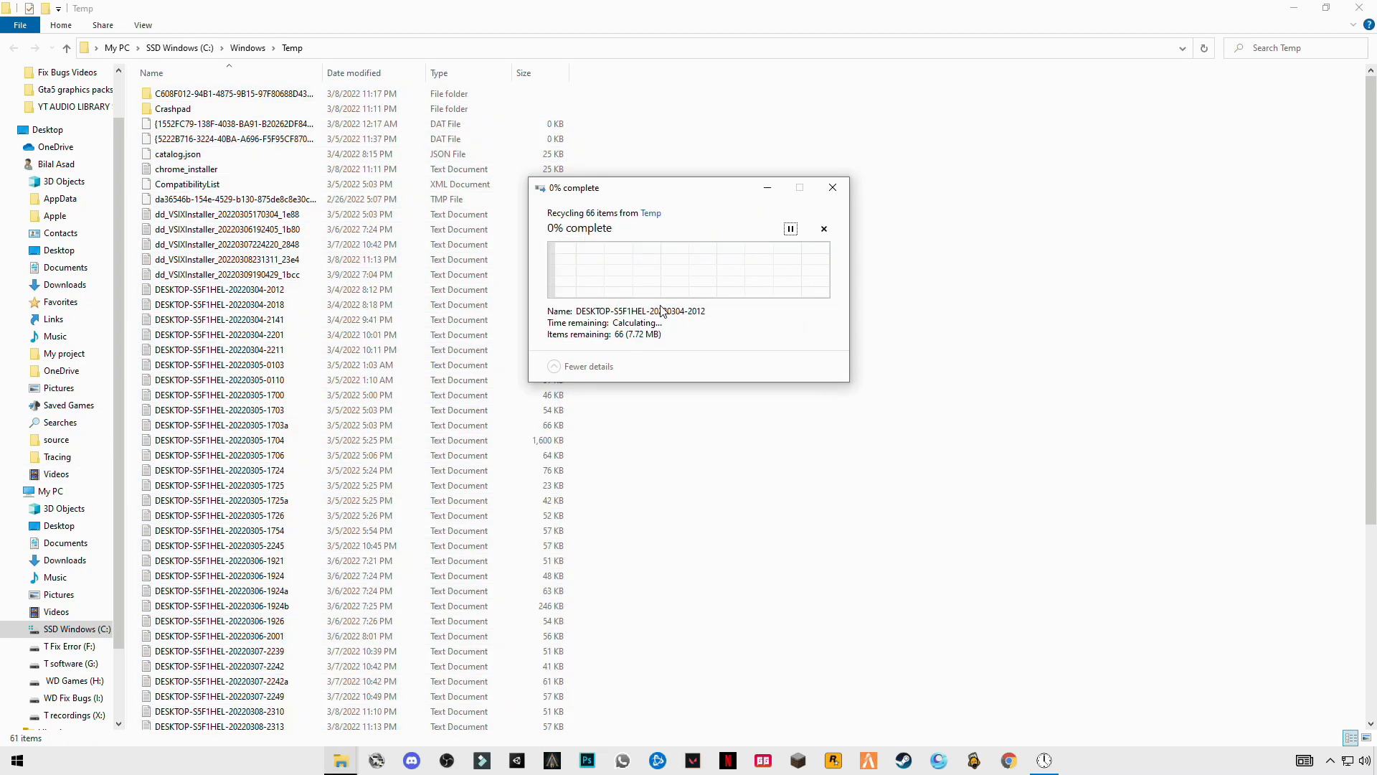
left_click(654, 310)
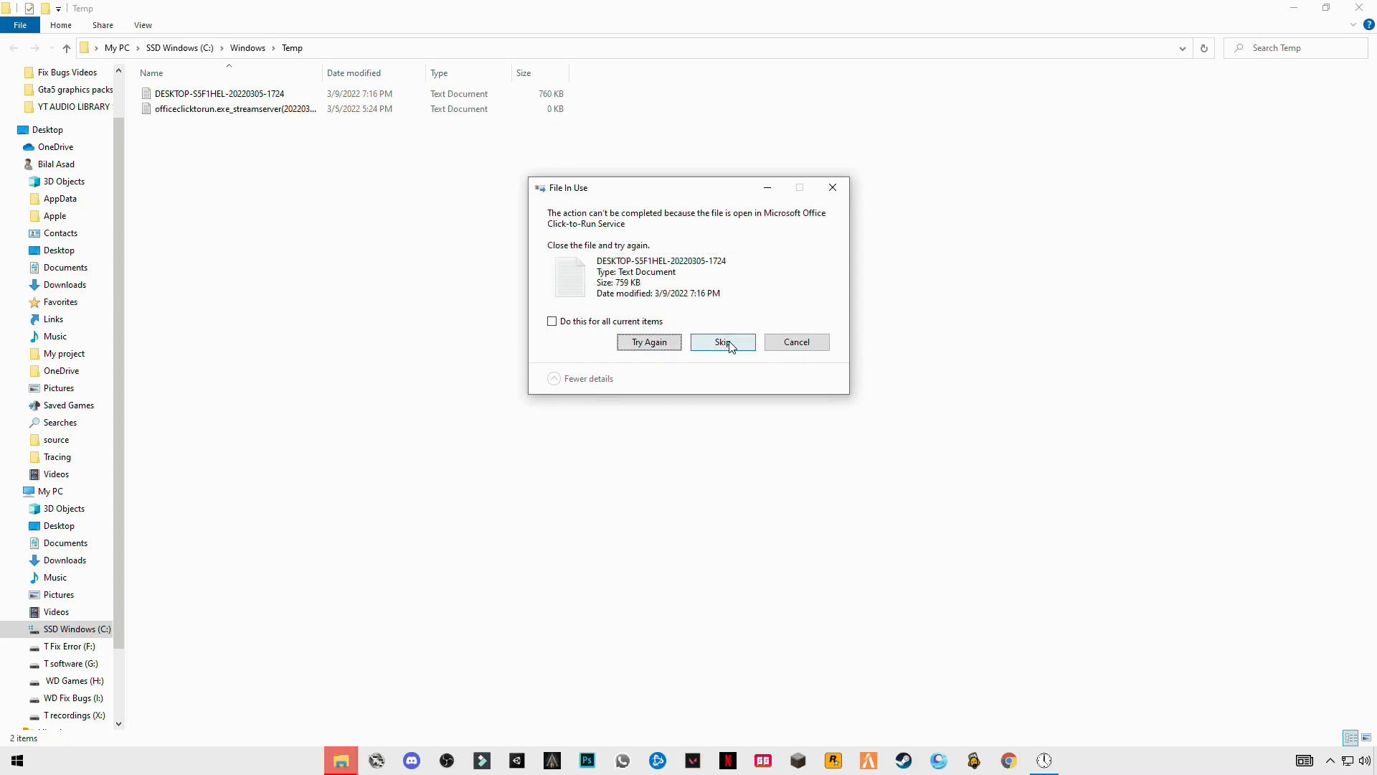
left_click(723, 343)
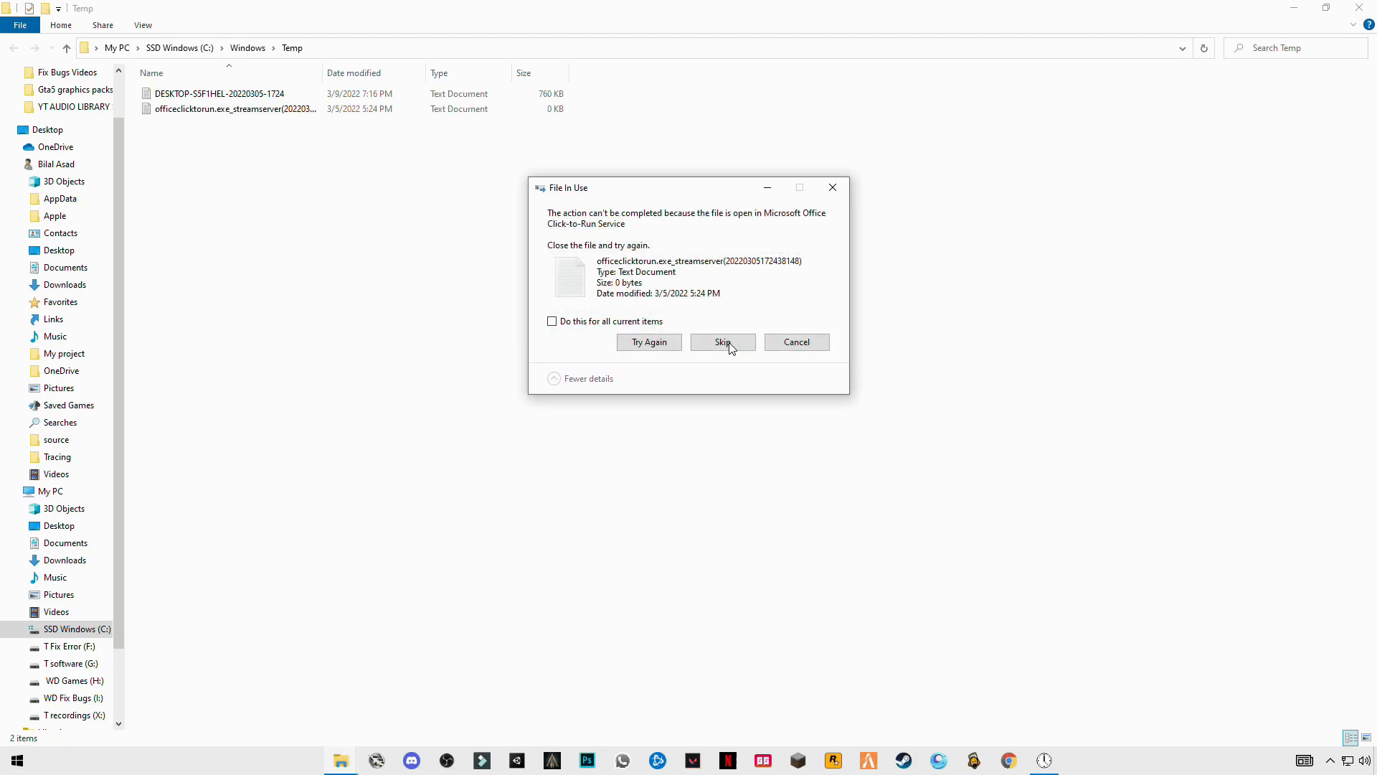
left_click(731, 351)
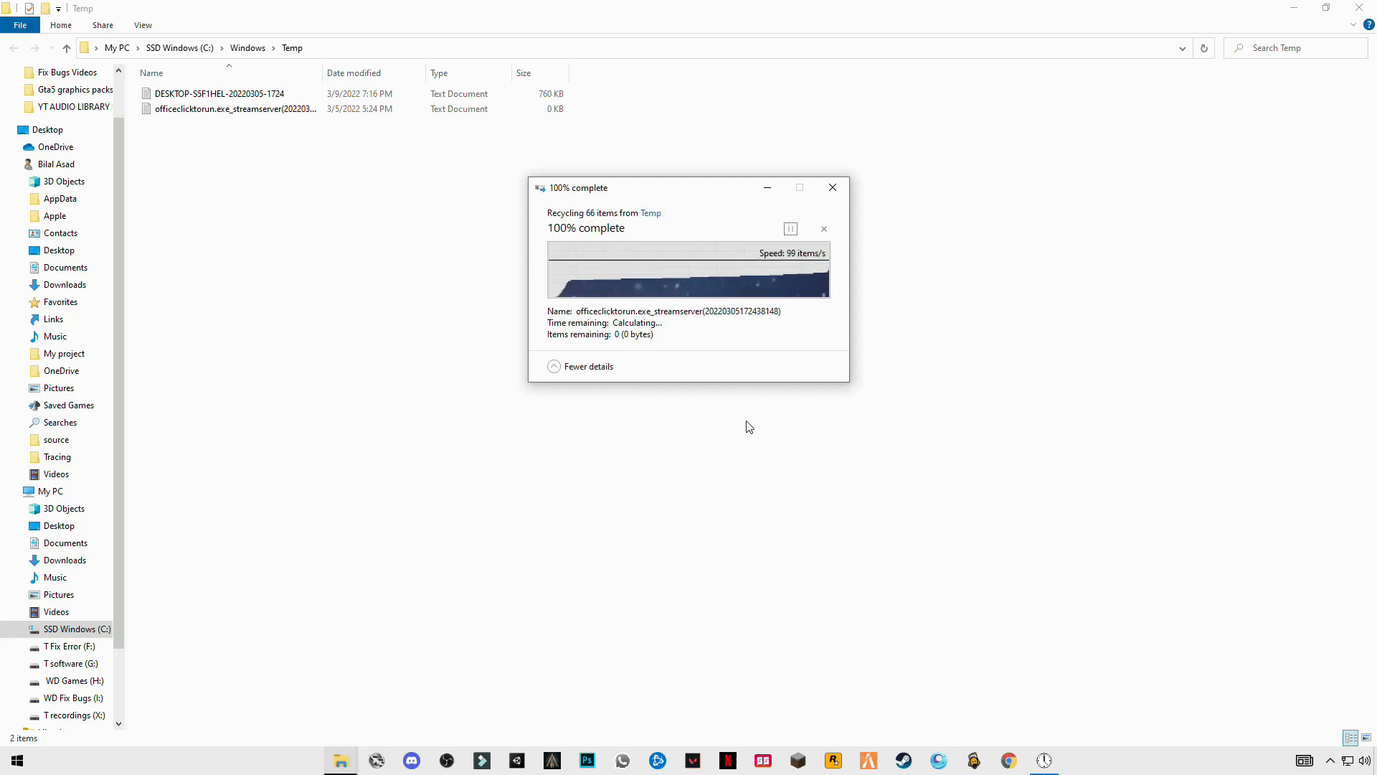
- Close the Temp window and reach the Prefetch folder through the run shortcut
left_click(1358, 8)
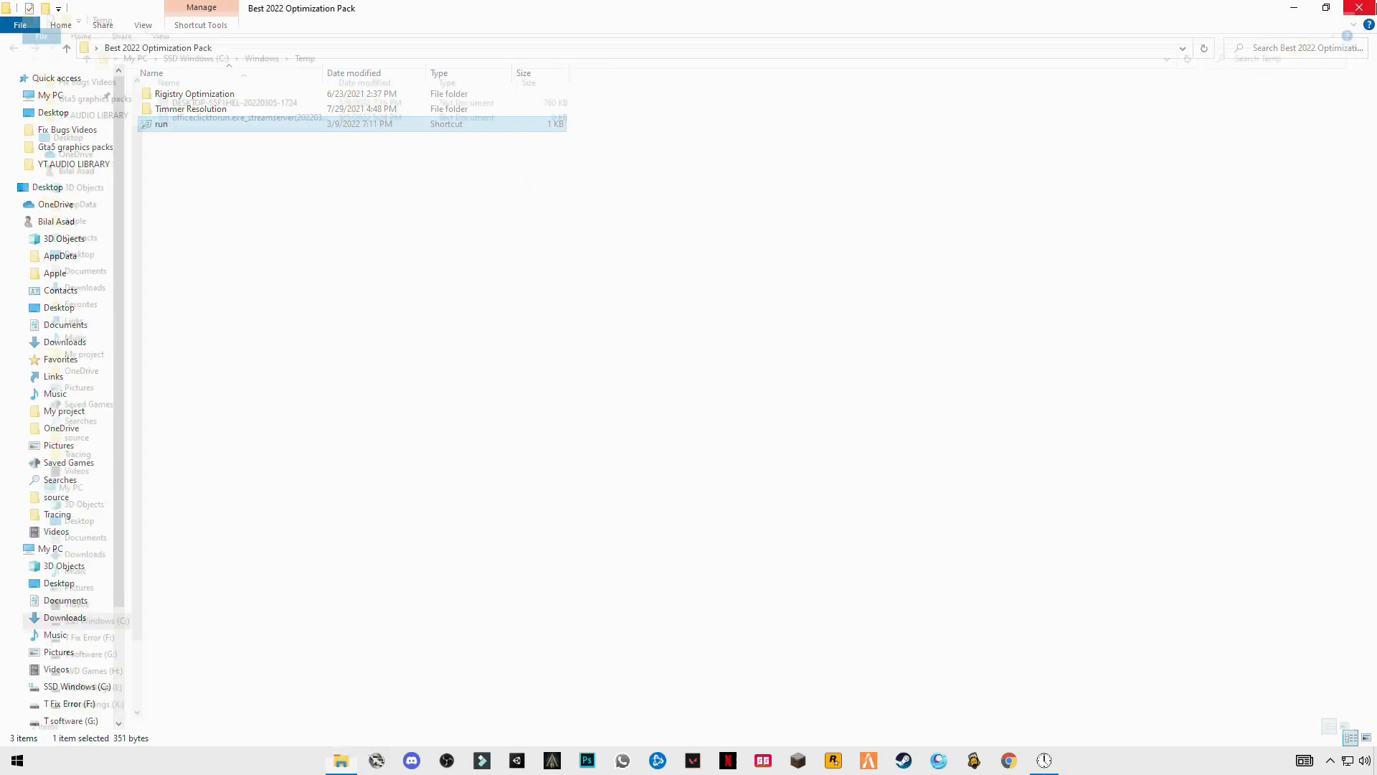
double_click(152, 128)
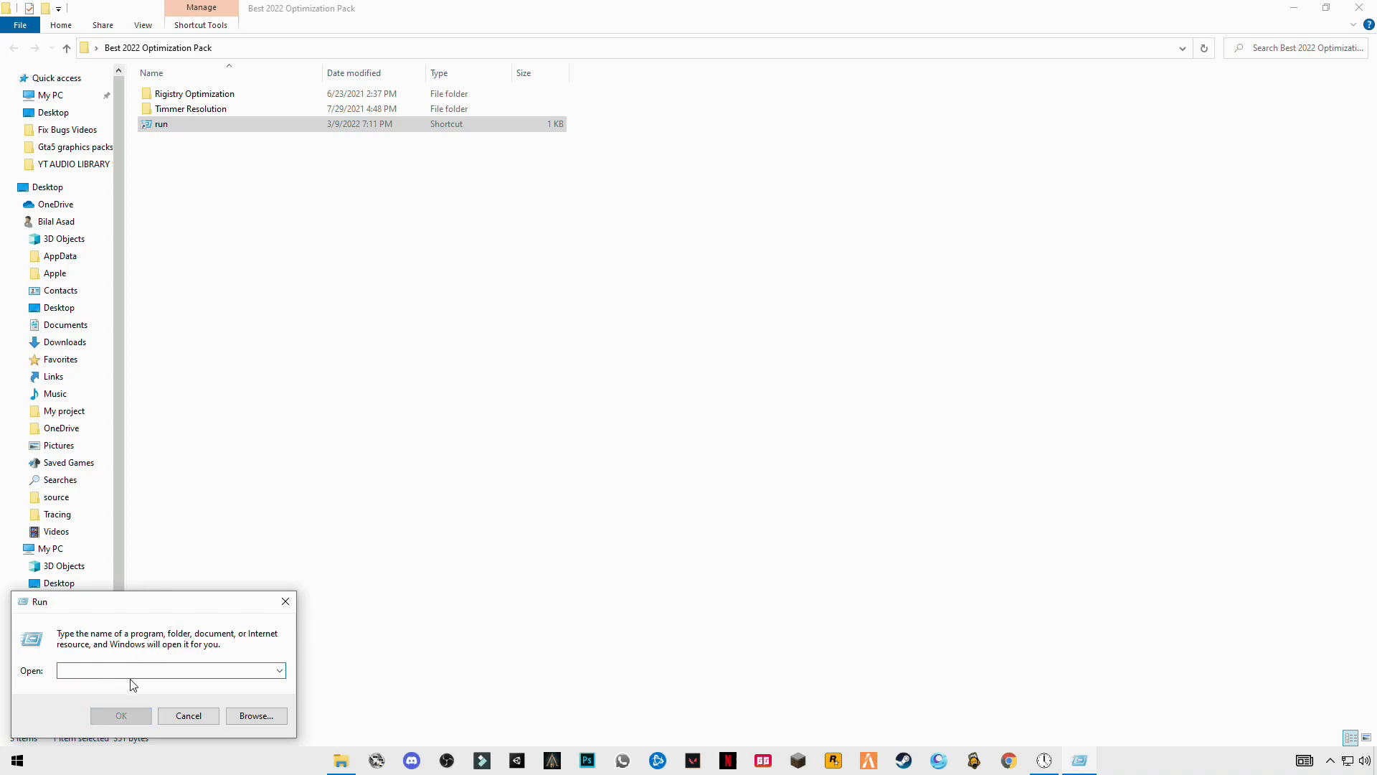
type("prefe")
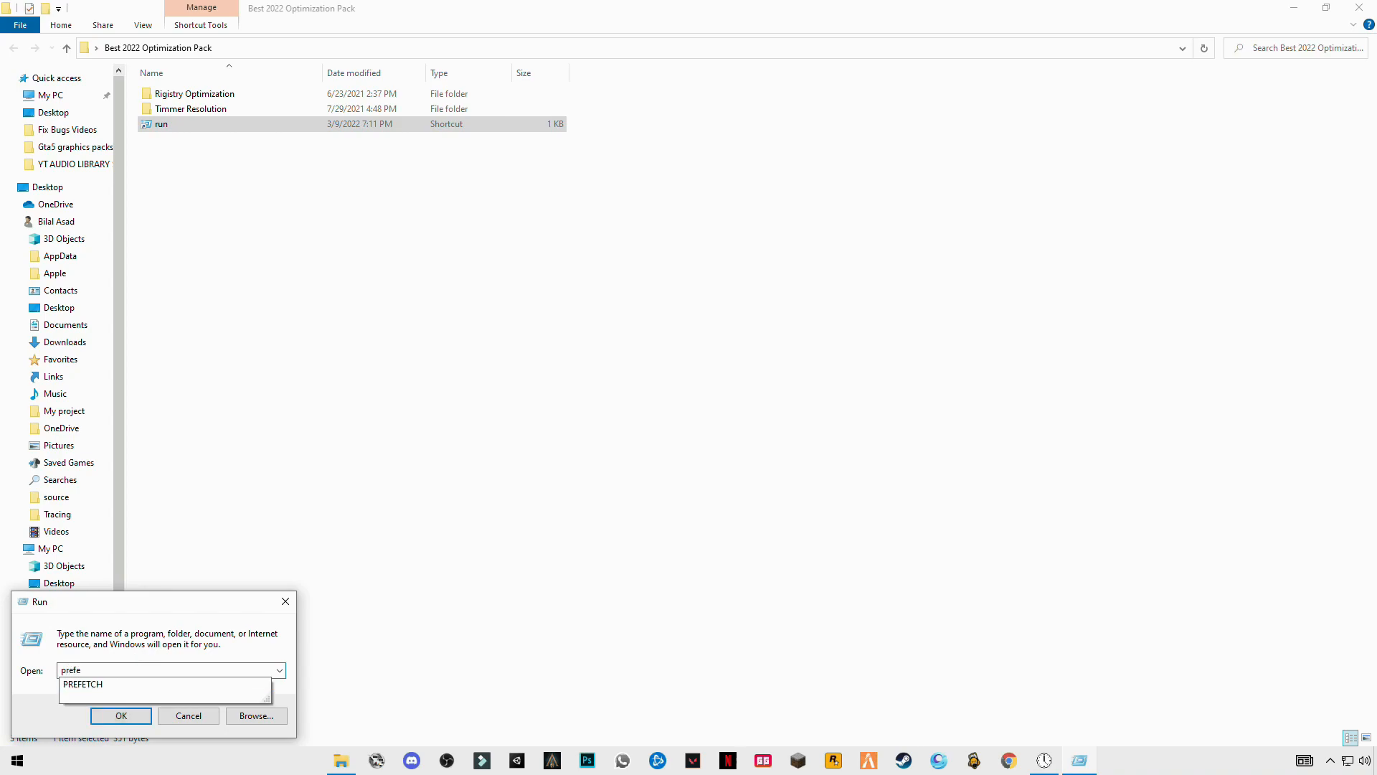
key("Down")
key("Return")
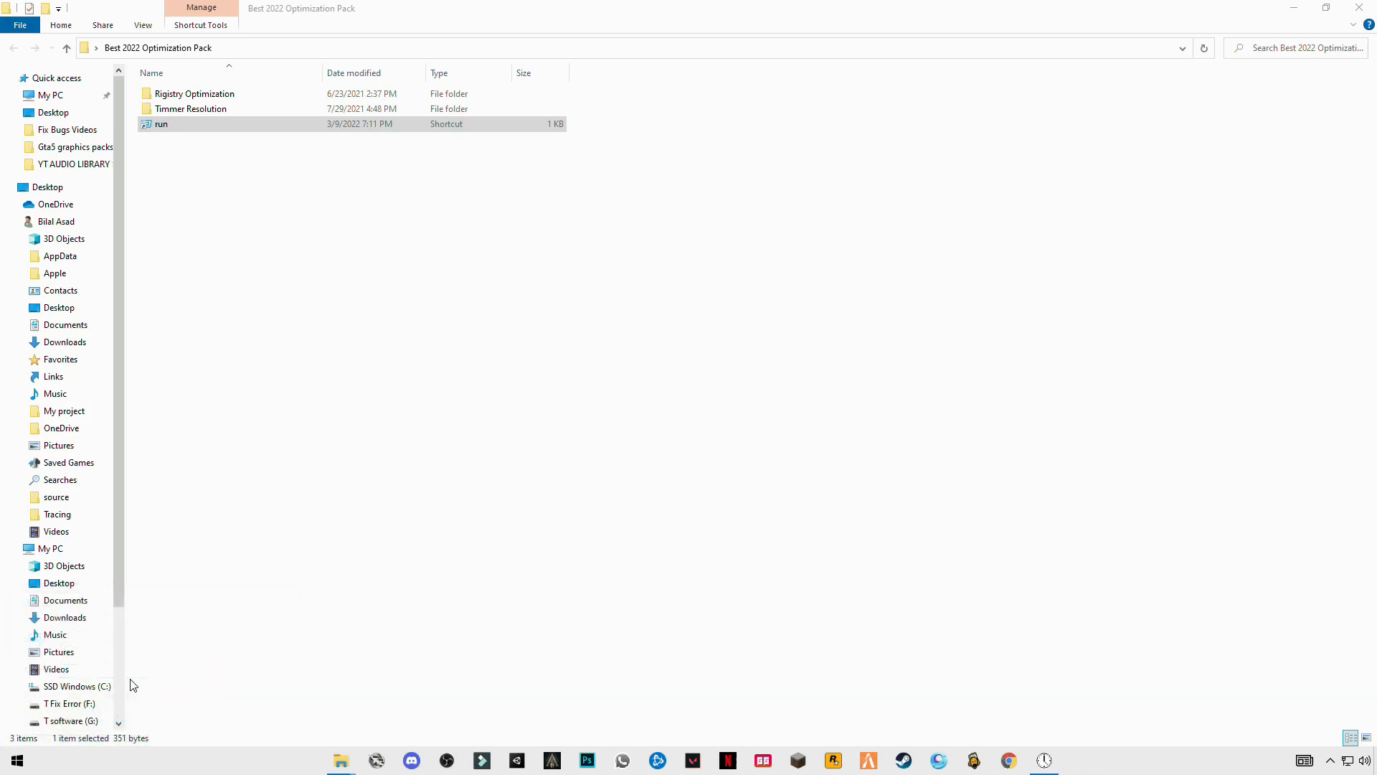
left_click(246, 328)
- Delete all Prefetch files, skipping the one still in use
key("ctrl+a")
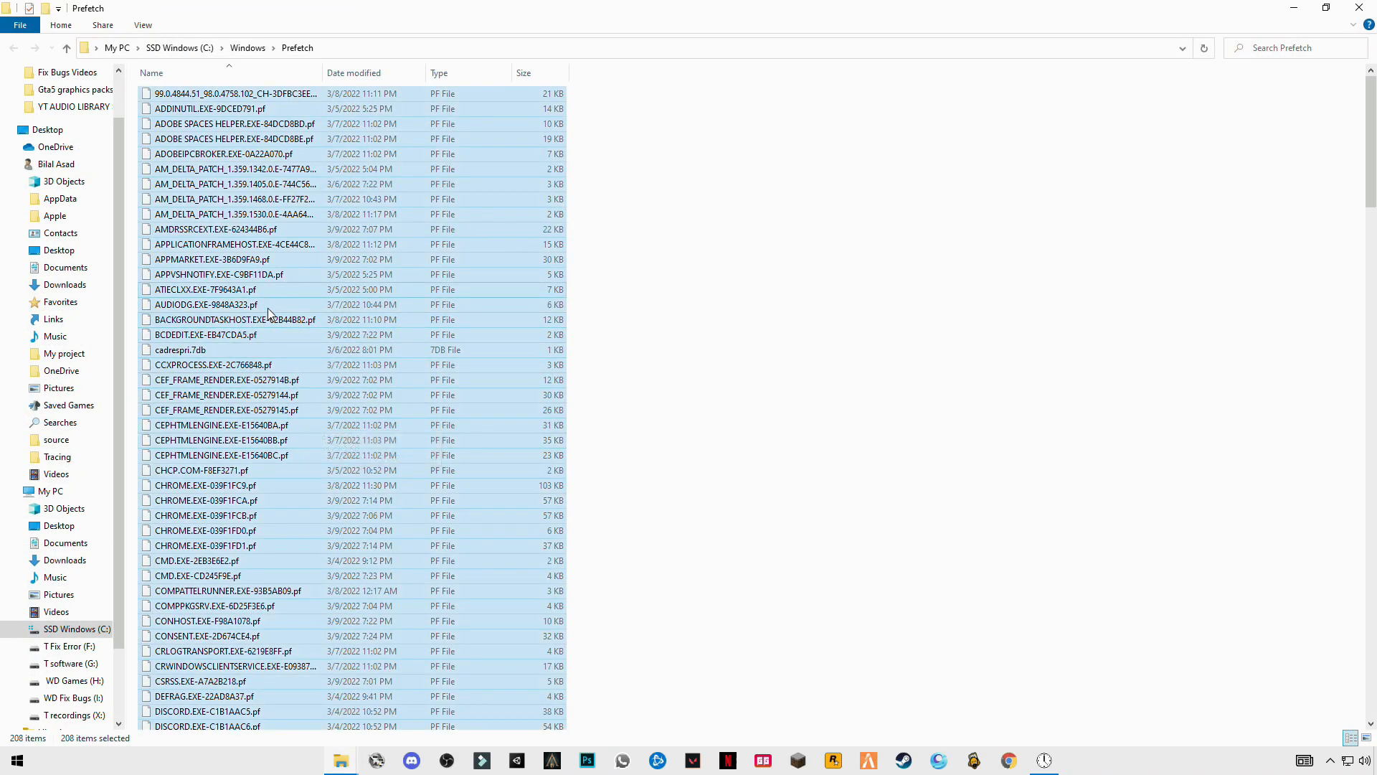
right_click(261, 291)
left_click(157, 475)
left_click(713, 335)
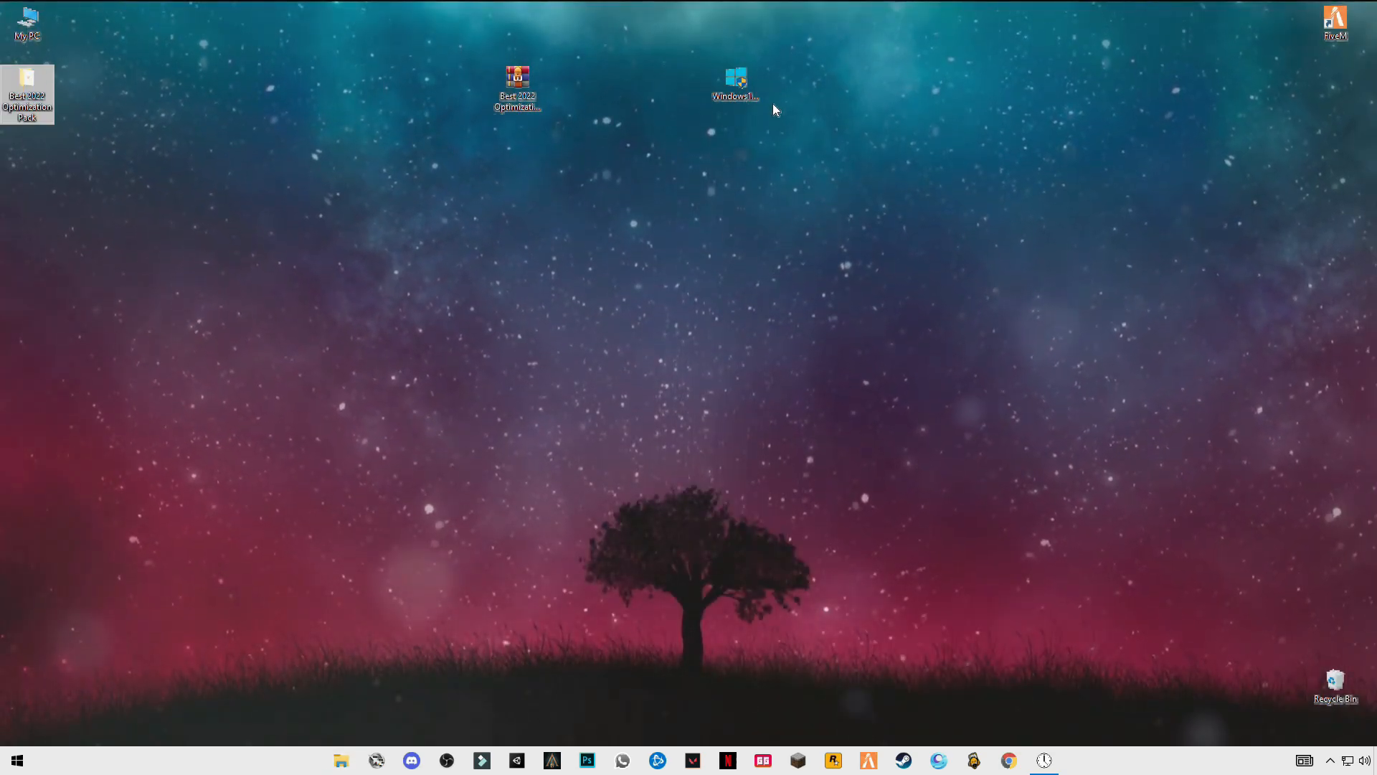
- Launch the Windows update shortcut, confirm UAC, and exit the Update Assistant after it reports the latest version
left_click_drag(780, 43, 651, 149)
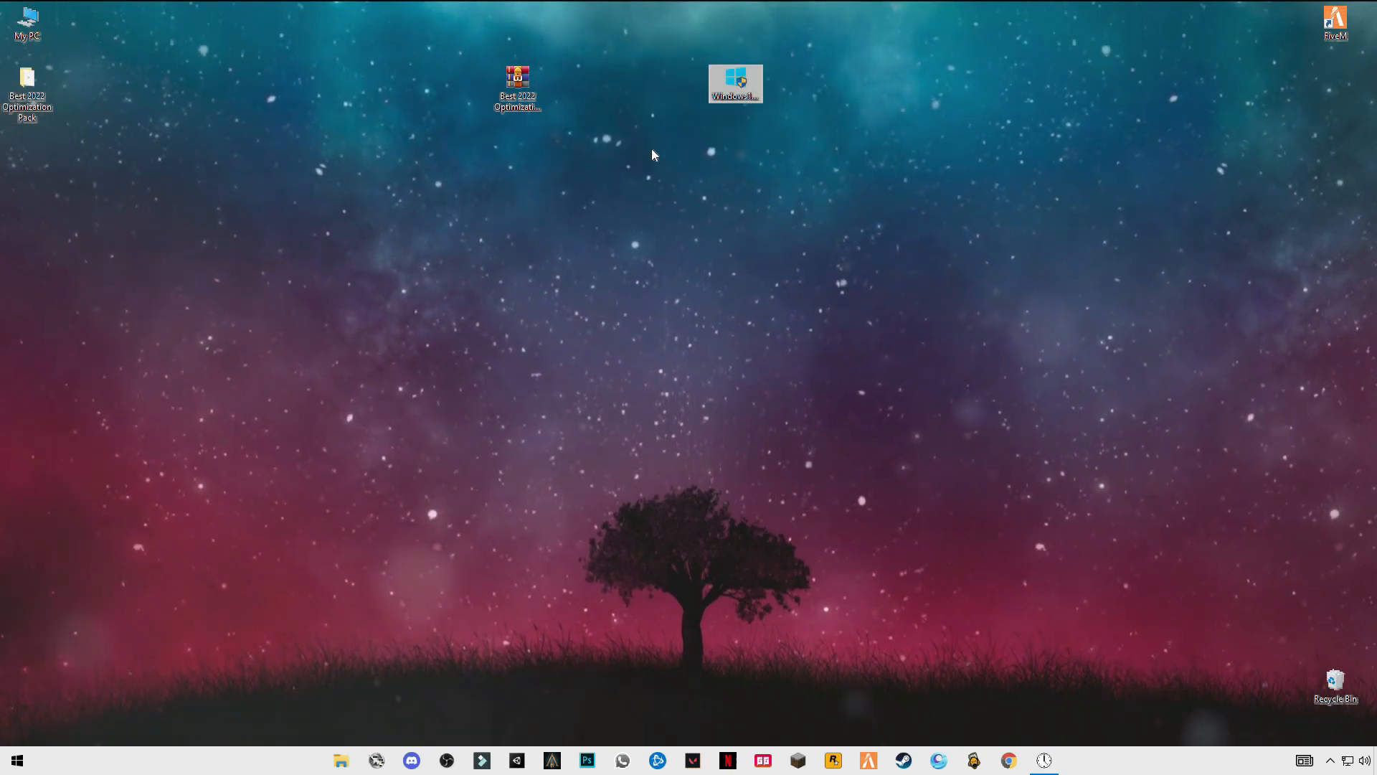
left_click_drag(700, 54, 774, 124)
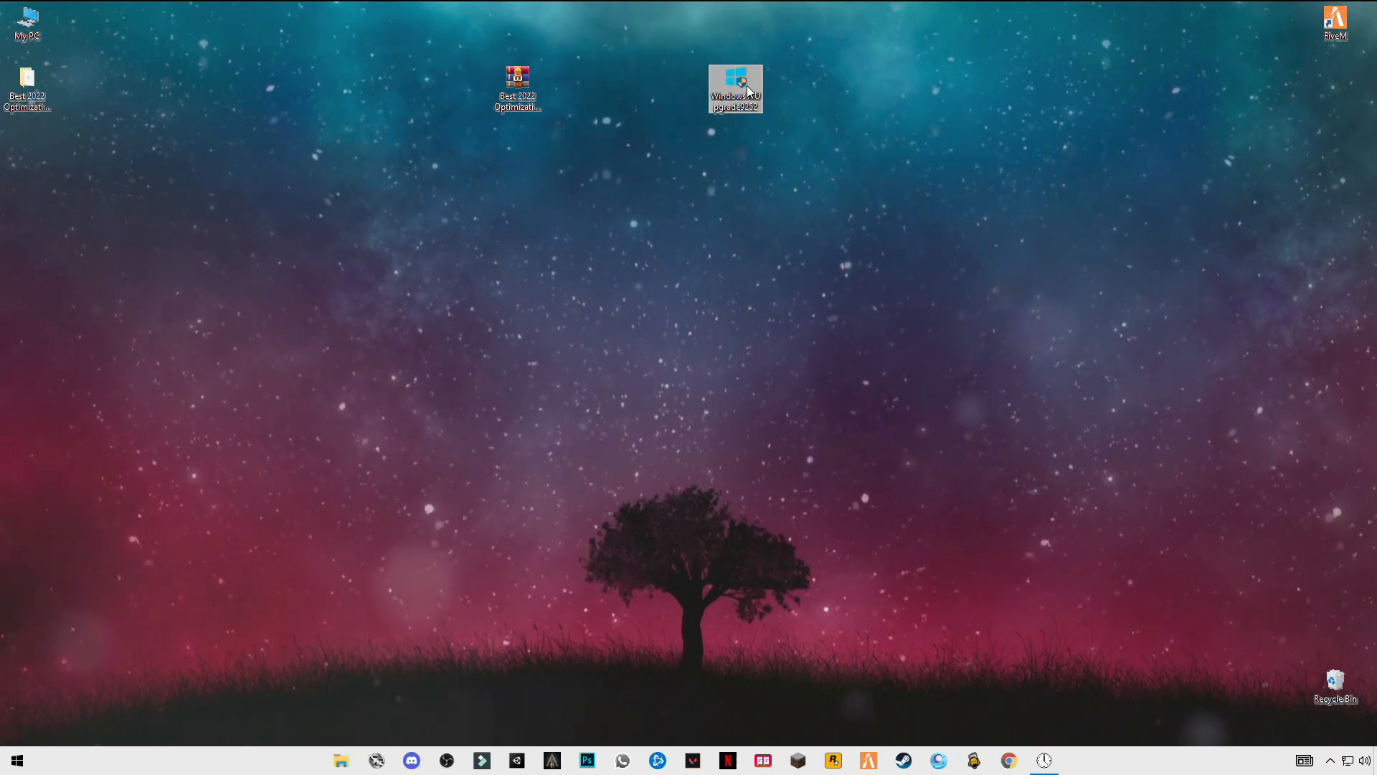
double_click(748, 86)
left_click(613, 476)
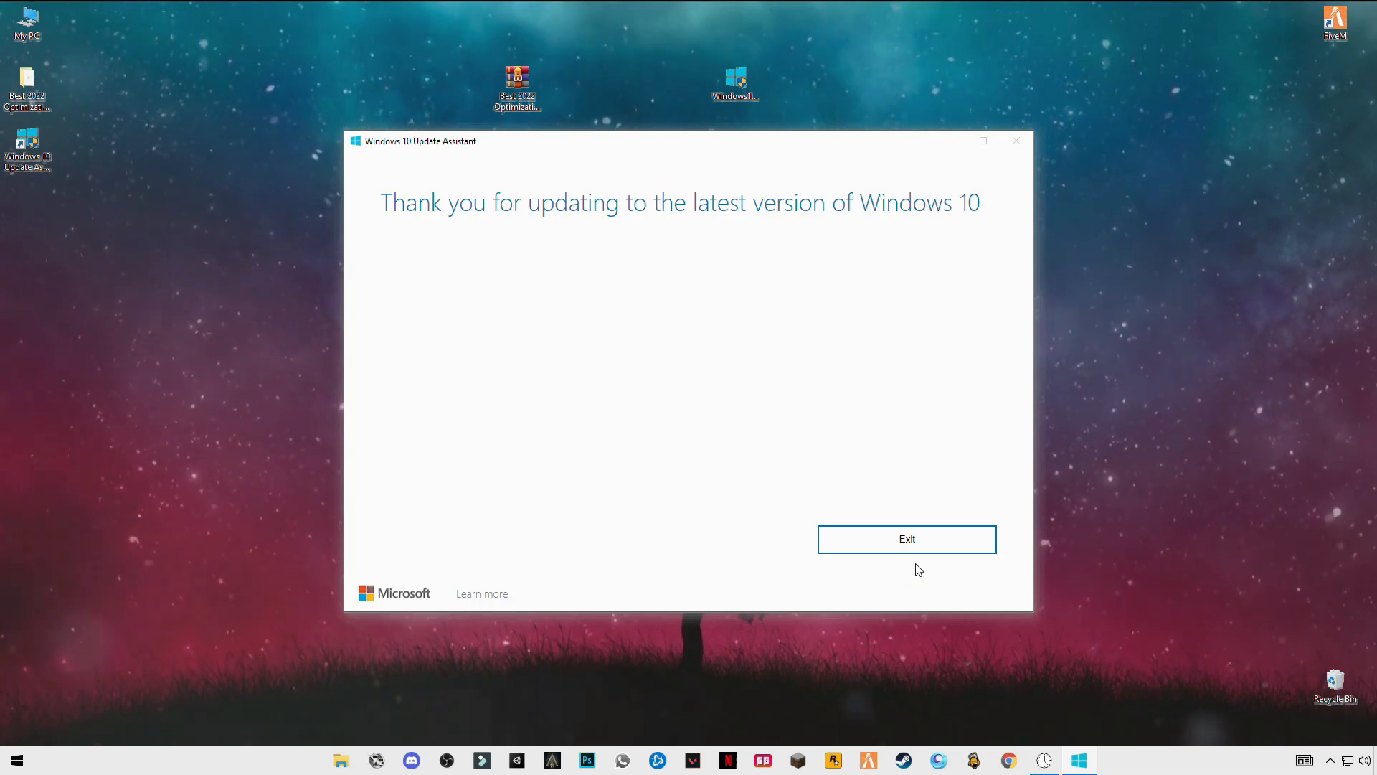
left_click(907, 543)
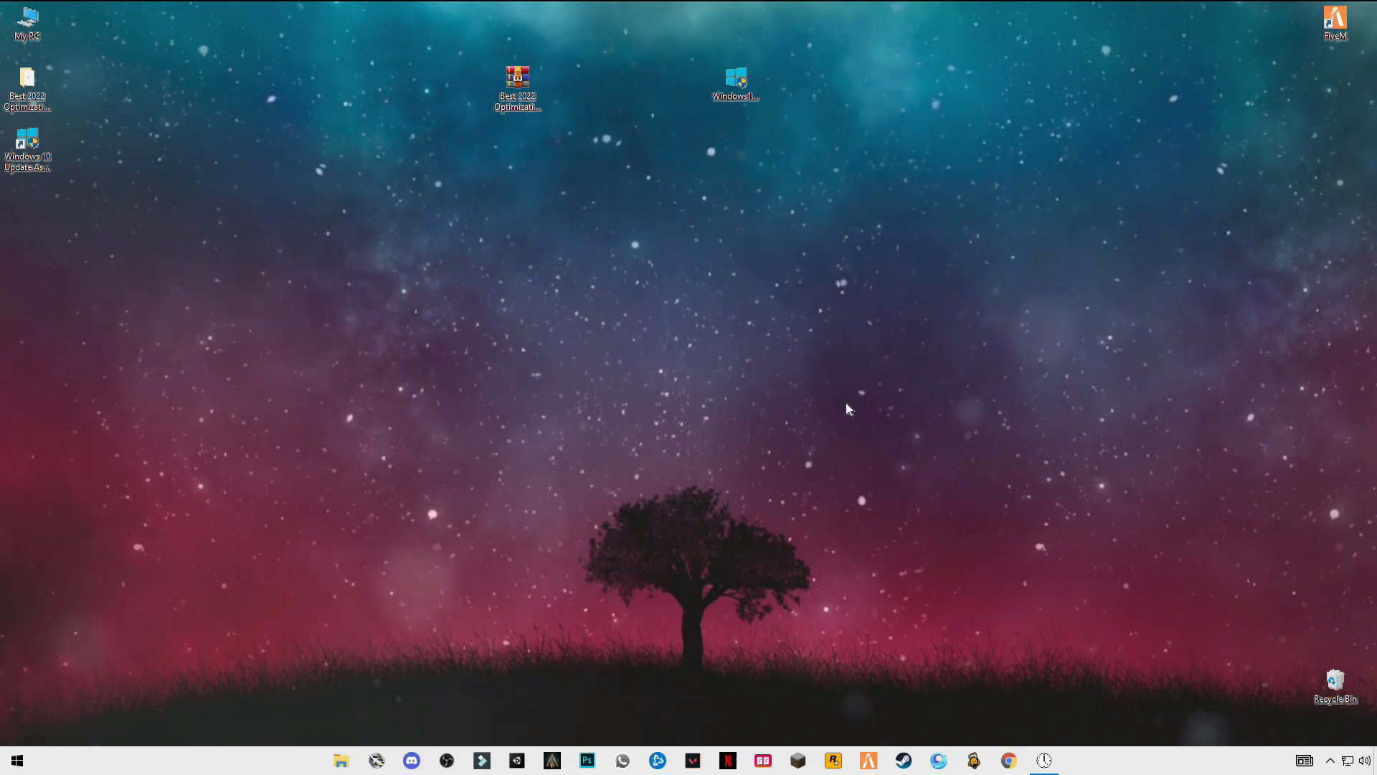
left_click(1045, 760)
left_click_drag(670, 312, 747, 304)
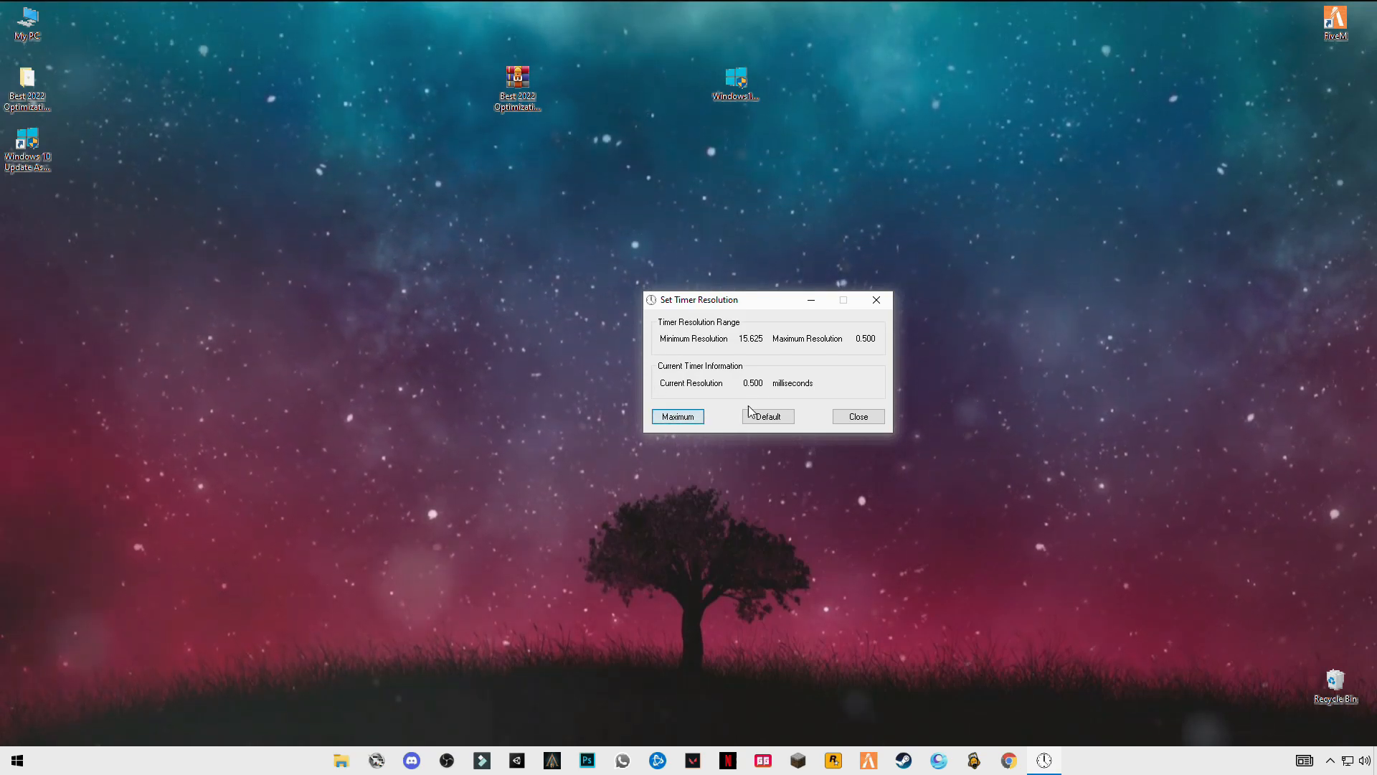
left_click(813, 302)
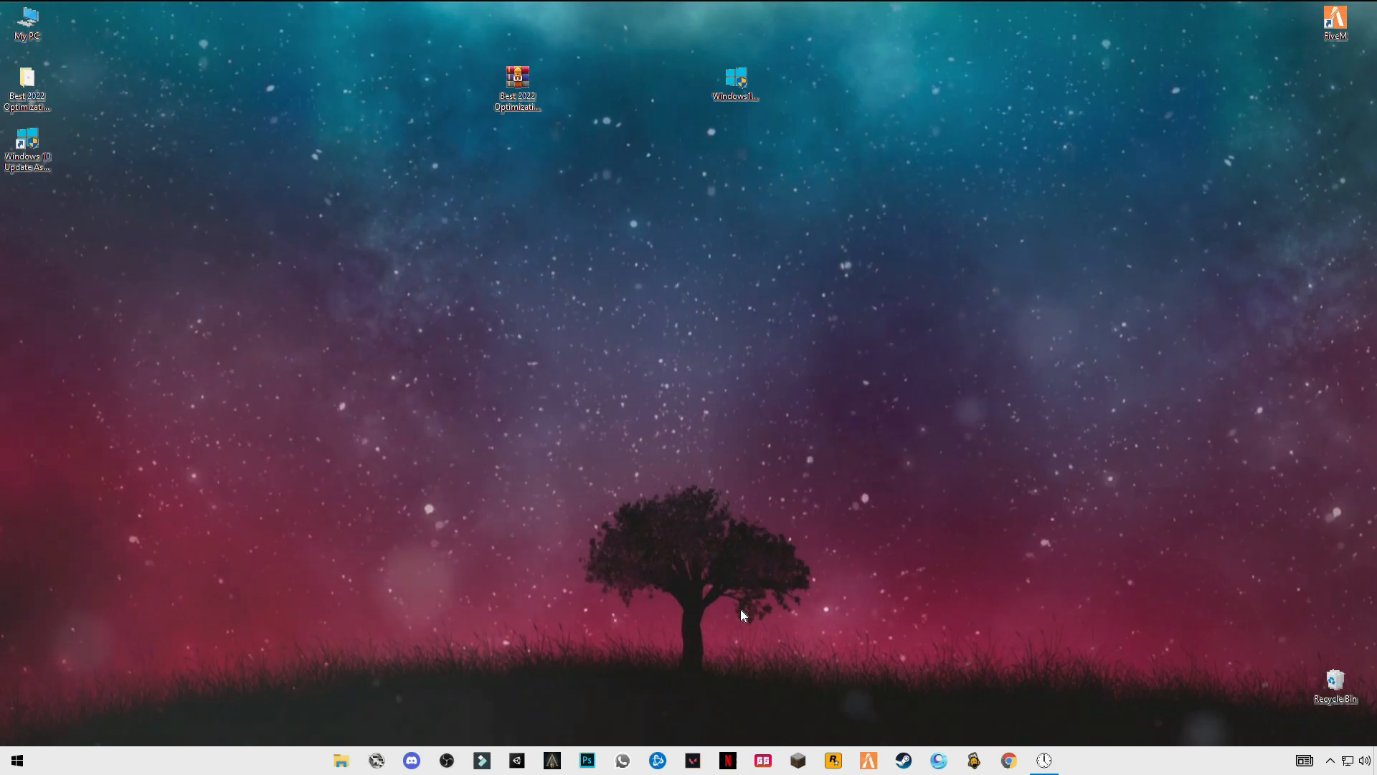